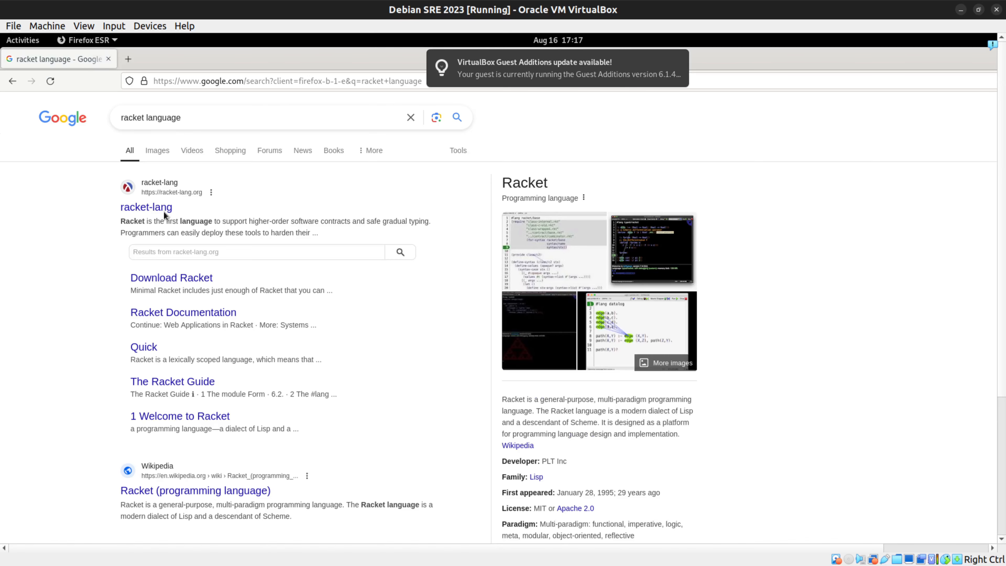
# Step: Open the racket-lang site from the search results and download the racket-8.13-x86_64-linux-cs.sh installer
pyautogui.click(162, 207)
pyautogui.scroll(-10, 589, 255)
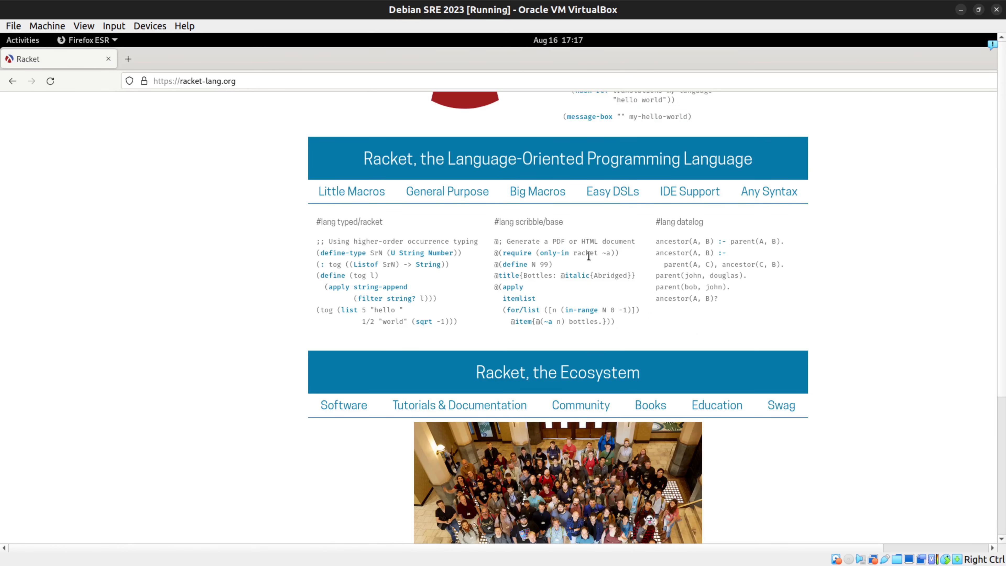
pyautogui.scroll(9, 583, 268)
pyautogui.scroll(1, 583, 269)
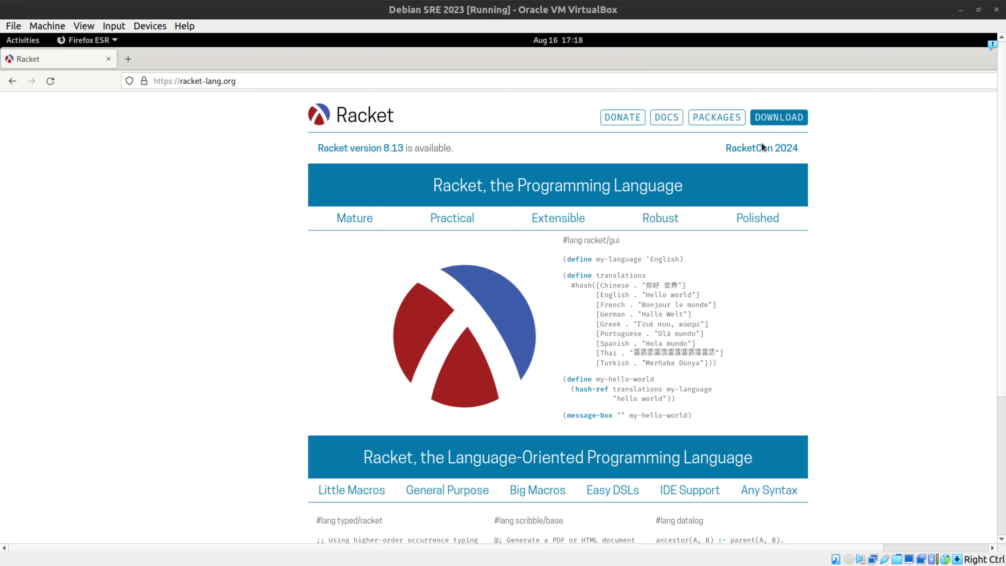
pyautogui.click(765, 119)
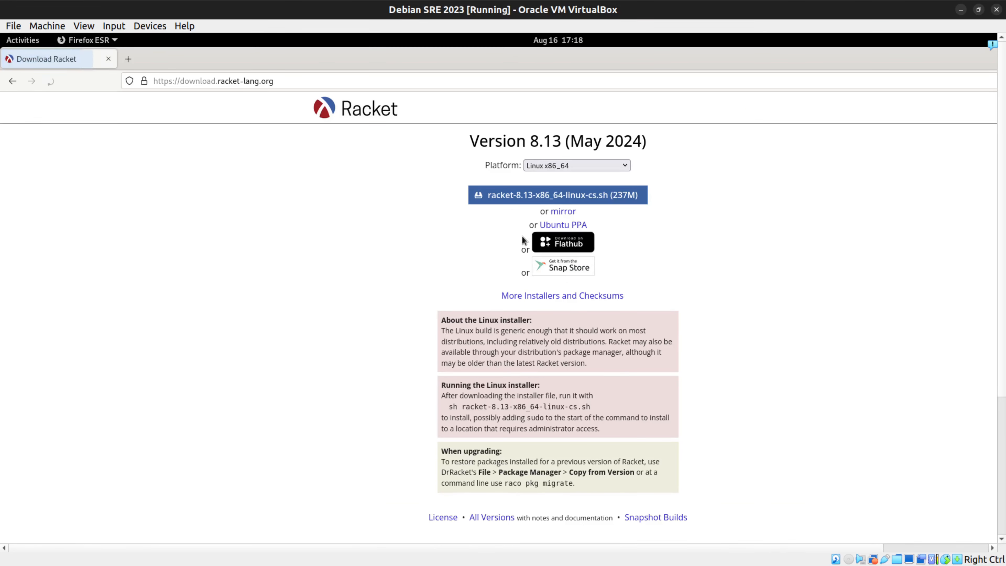
pyautogui.click(531, 202)
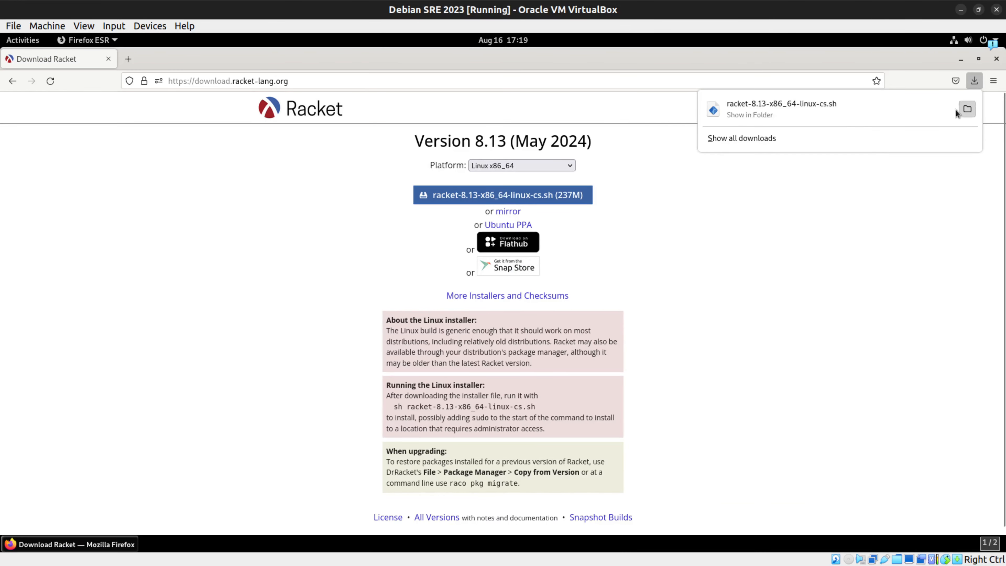
# Step: Show the downloaded installer in its folder and allow racket-8.13-x86_64-linux-cs.sh to be executed as a program
pyautogui.click(967, 108)
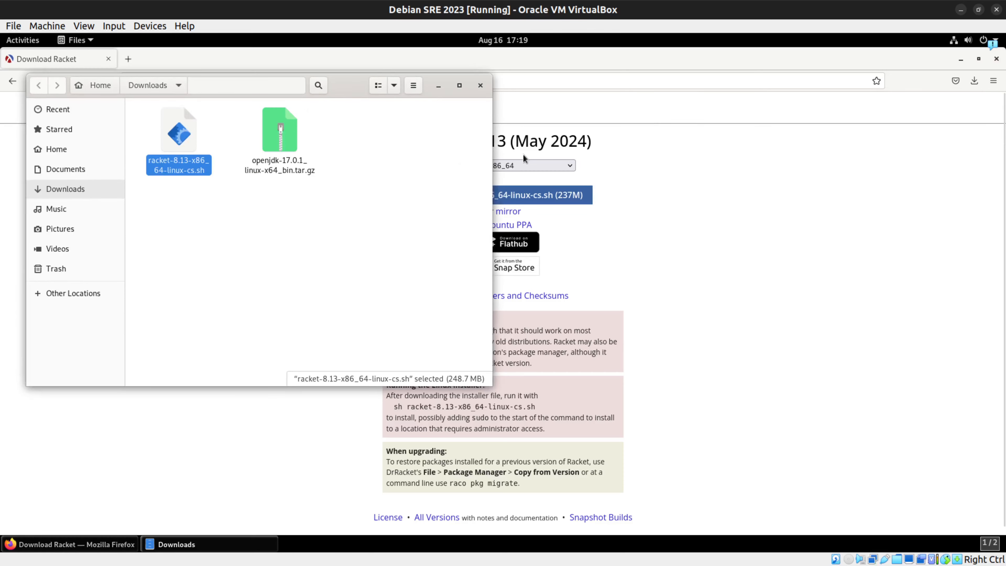
pyautogui.rightClick(209, 149)
pyautogui.click(147, 115)
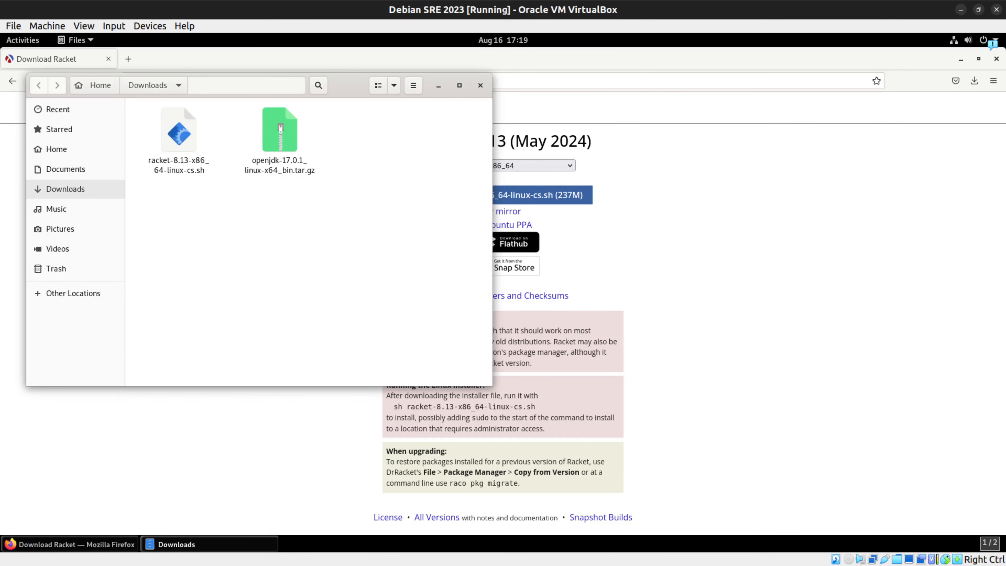
pyautogui.rightClick(189, 144)
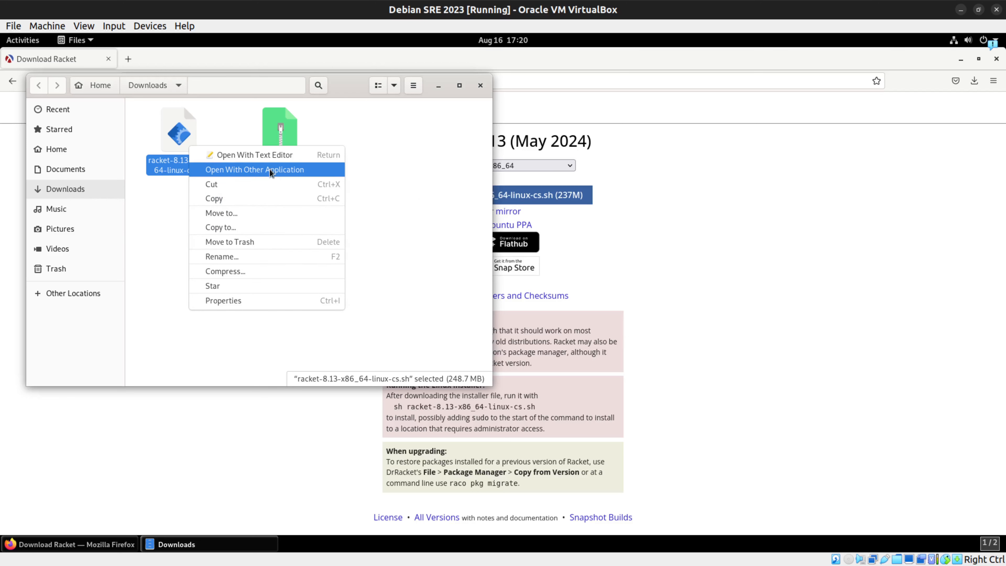
pyautogui.click(257, 303)
pyautogui.click(265, 128)
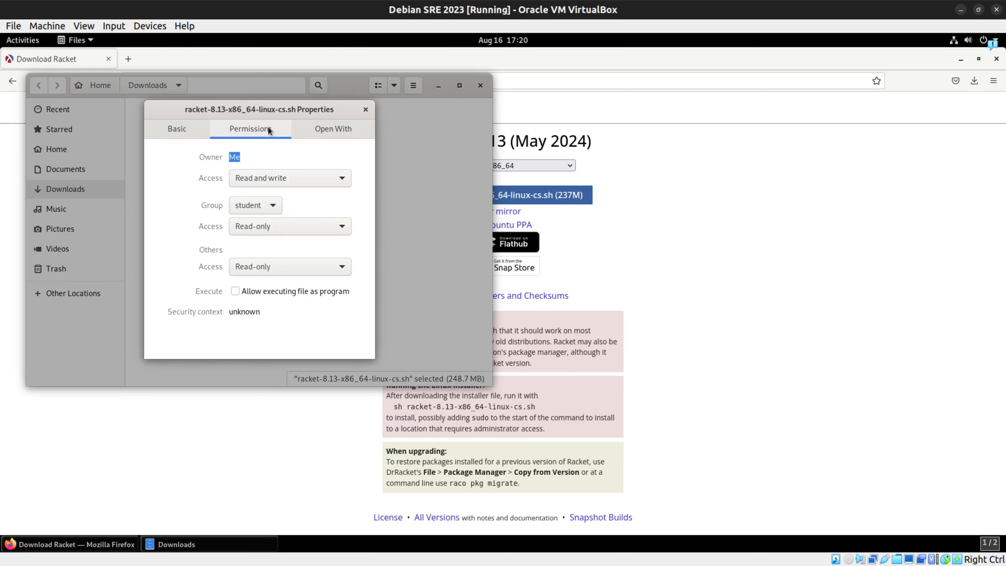
pyautogui.click(235, 291)
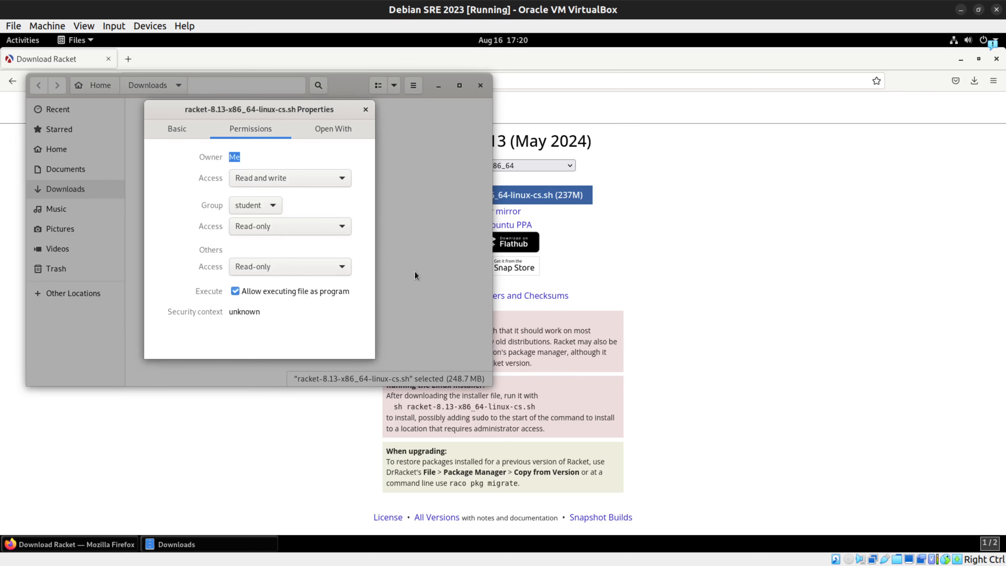
pyautogui.click(366, 109)
# Step: Open a terminal in the Downloads folder and list its files in detail with ll
pyautogui.click(264, 243)
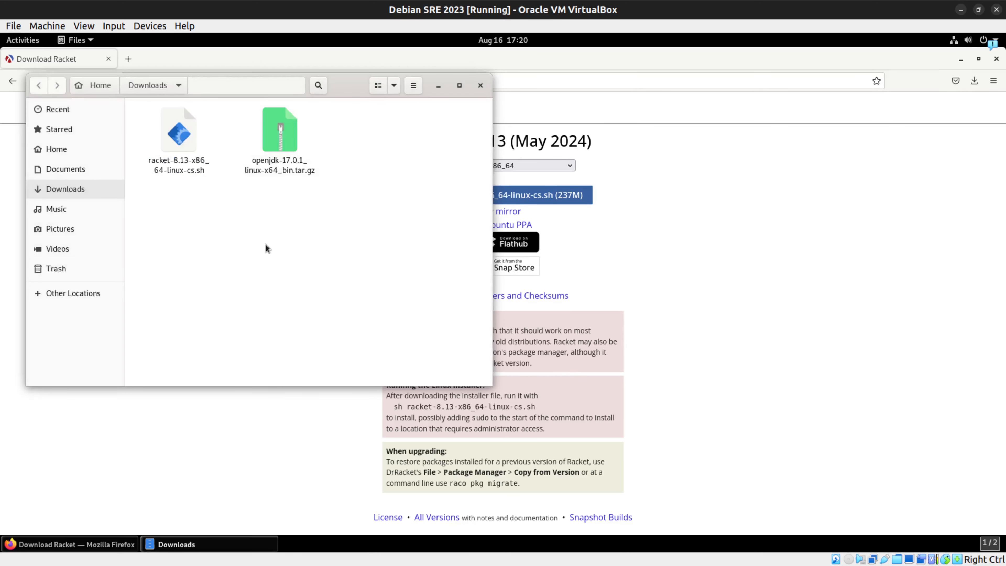
pyautogui.rightClick(265, 244)
pyautogui.click(307, 313)
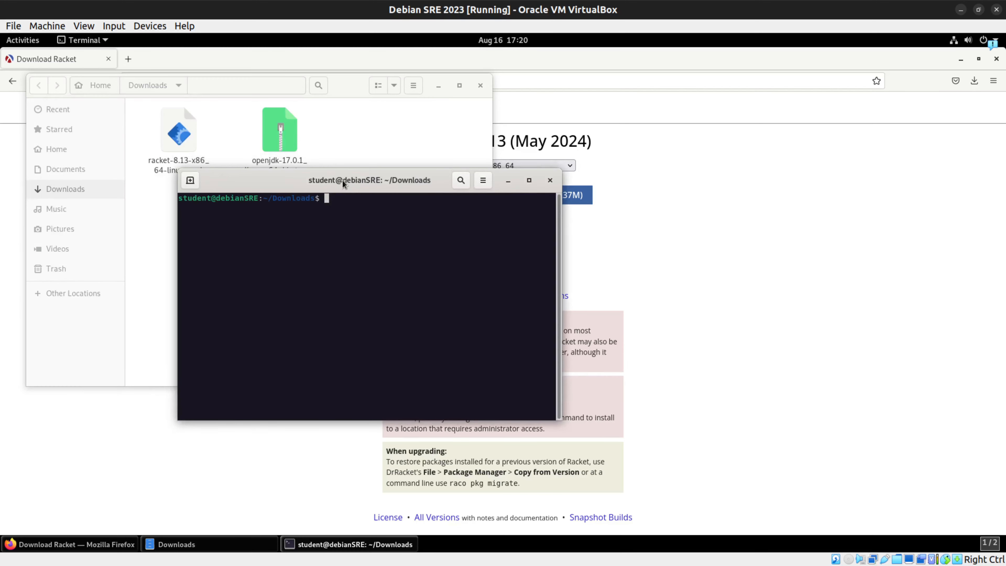
pyautogui.write('ll')
pyautogui.press('Return')
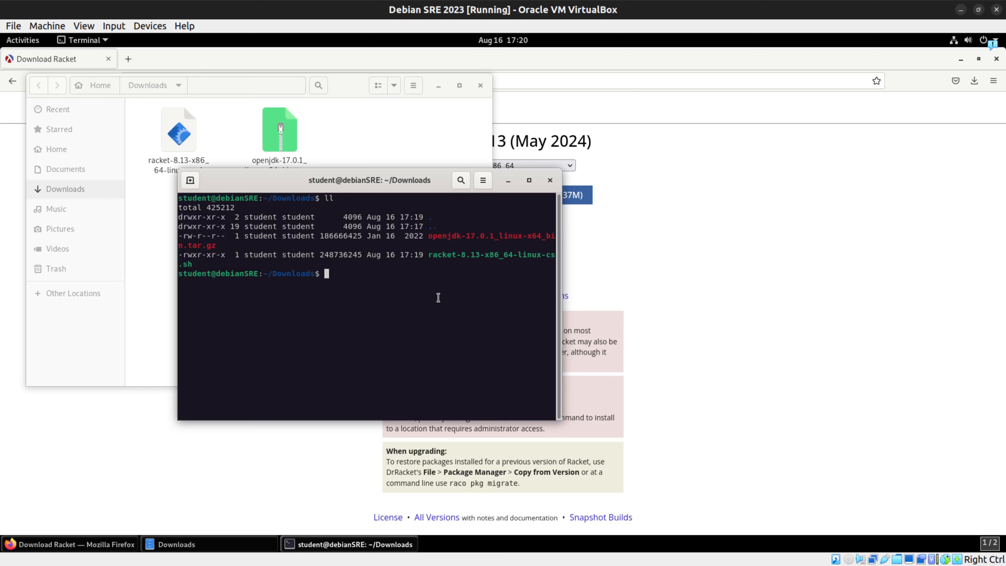
# Step: Run ./racket-8.13-x86_64-linux-cs.sh and accept the default answer (no) for a Unix-style distribution
pyautogui.write('./racket')
pyautogui.press('Tab')
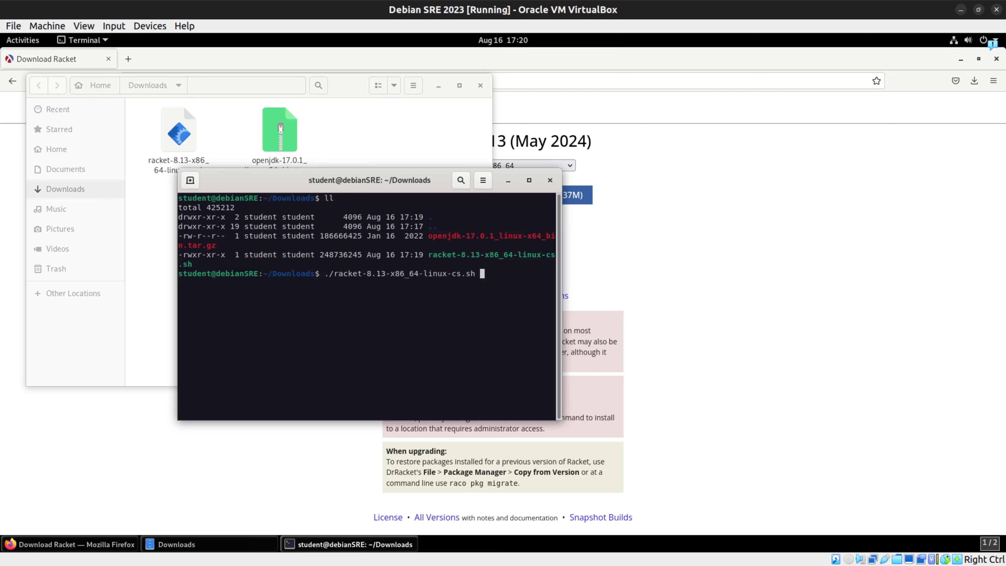
pyautogui.press('Return')
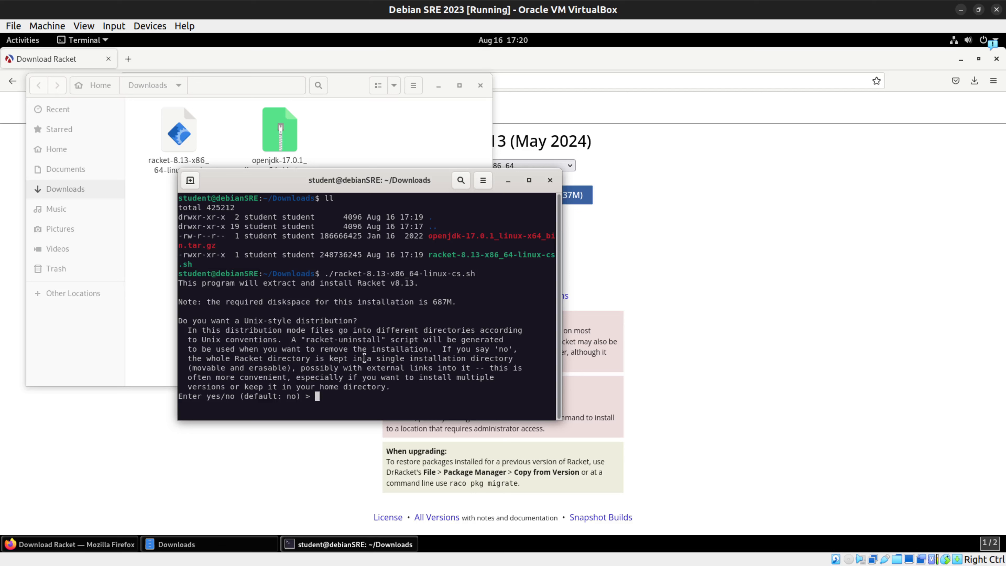
pyautogui.moveTo(377, 358); pyautogui.dragTo(517, 358)
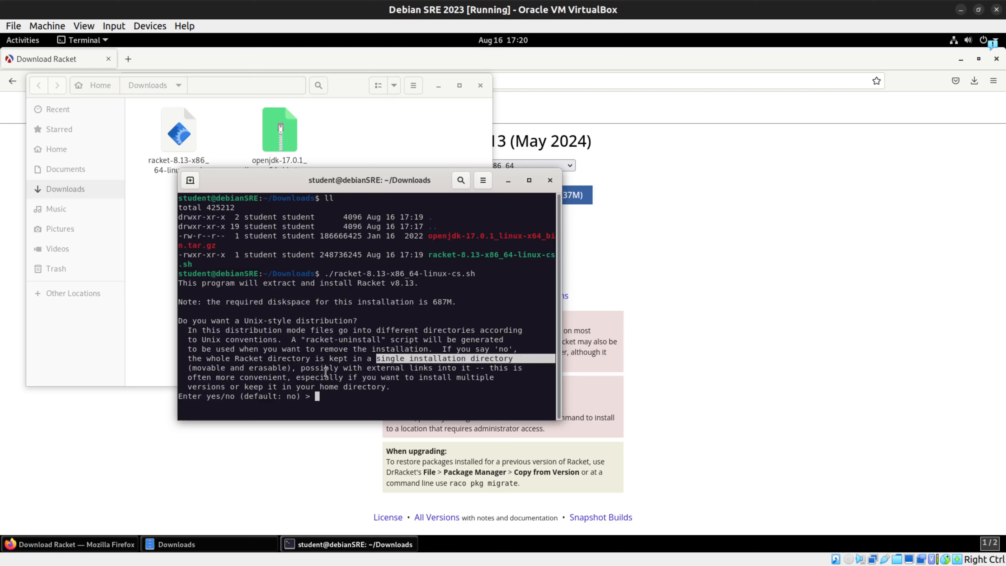
pyautogui.click(333, 396)
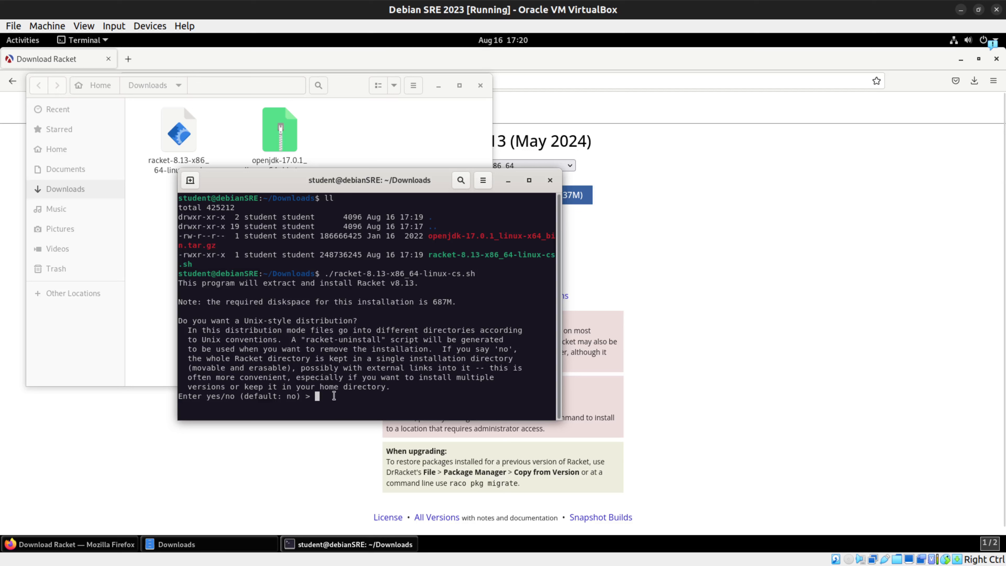
pyautogui.press('Return')
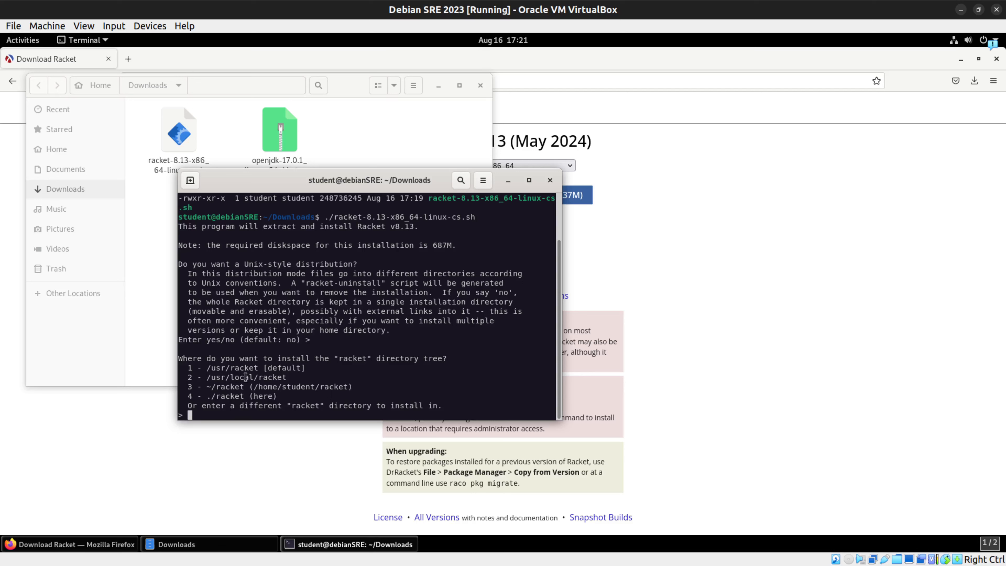
# Step: Install the racket directory tree into ~/racket with option 3 and skip creating system links
pyautogui.moveTo(253, 389); pyautogui.dragTo(347, 389)
pyautogui.click(236, 415)
pyautogui.write('3')
pyautogui.press('Return')
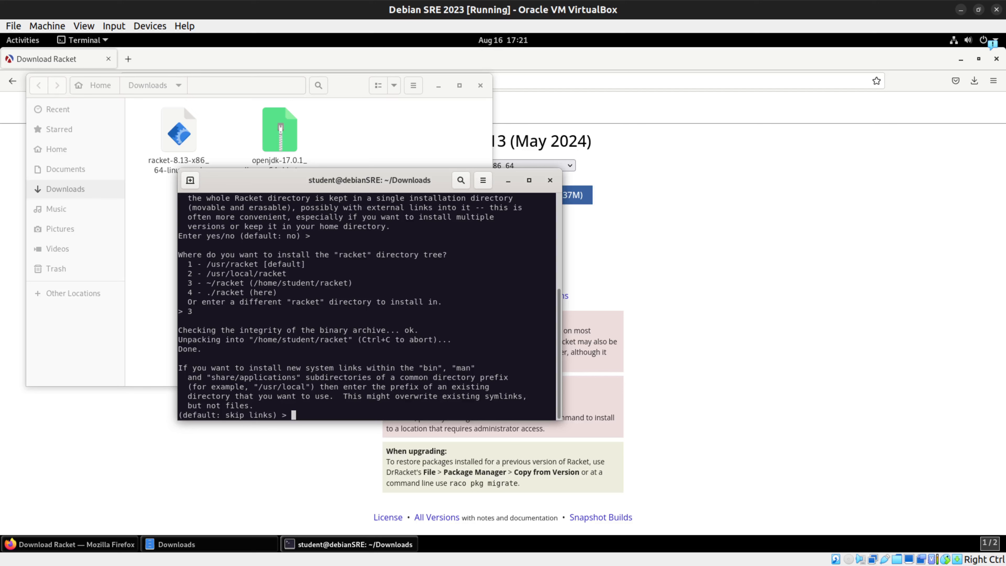
pyautogui.press('Return')
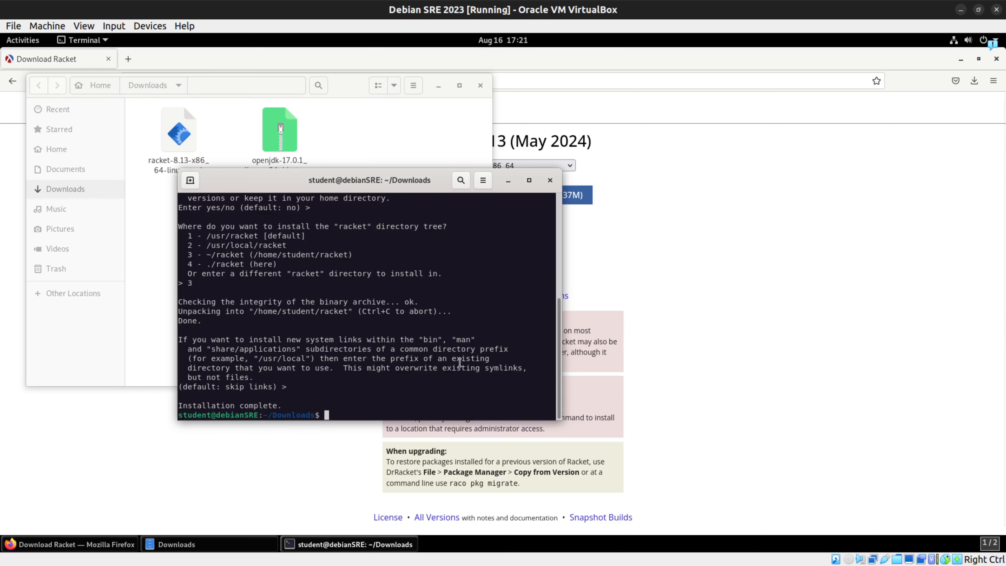
# Step: Change to the ~/racket/ directory and list its contents with ls and ll
pyautogui.write('cd ..')
pyautogui.press('BackSpace')
pyautogui.press('BackSpace')
pyautogui.write('~/racket/')
pyautogui.press('Return')
pyautogui.write('ls')
pyautogui.press('Return')
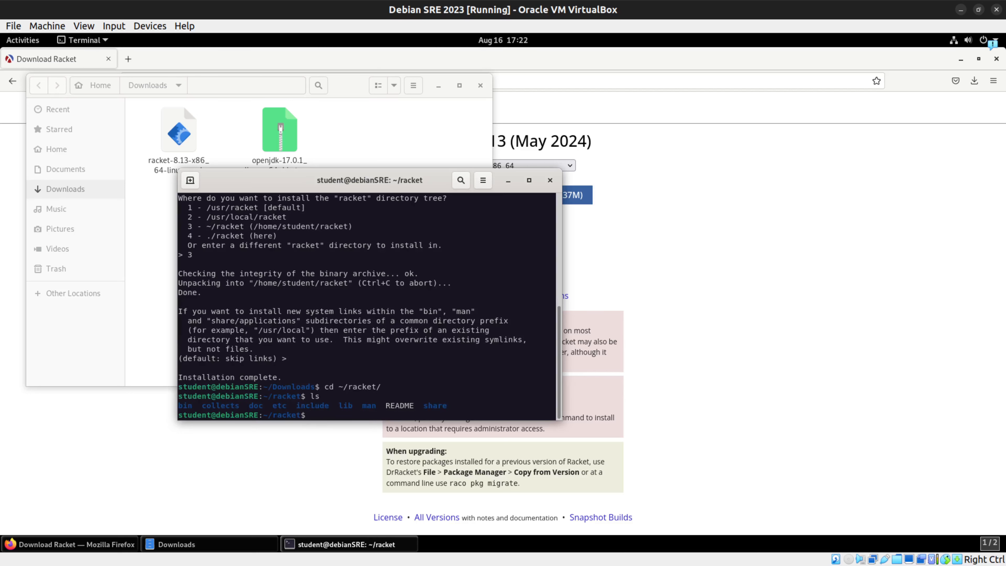
pyautogui.write('ll')
pyautogui.press('Return')
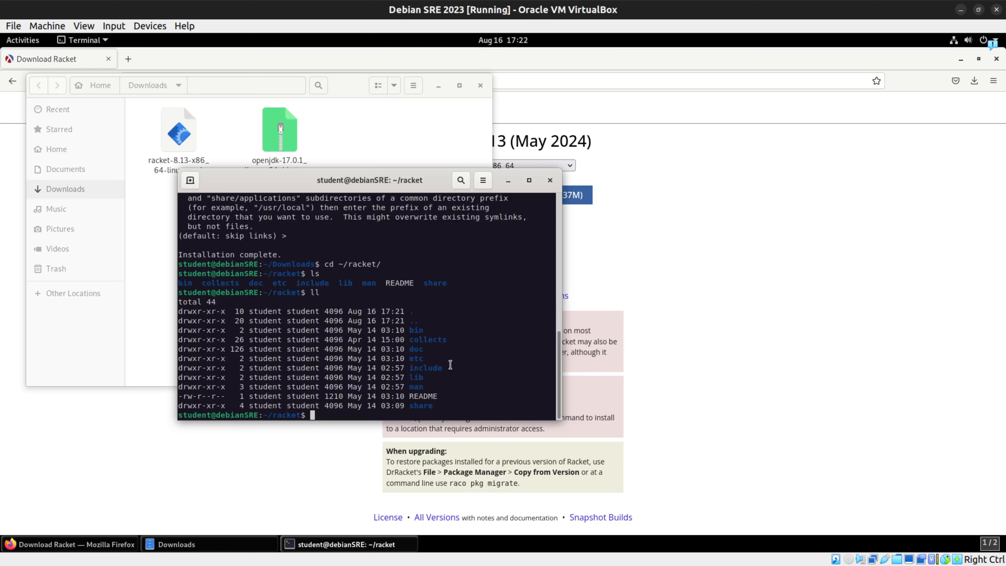
# Step: Change to the bin subdirectory and list its files in detail with ll
pyautogui.write('cd bin')
pyautogui.press('Return')
pyautogui.write('ll')
pyautogui.press('Return')
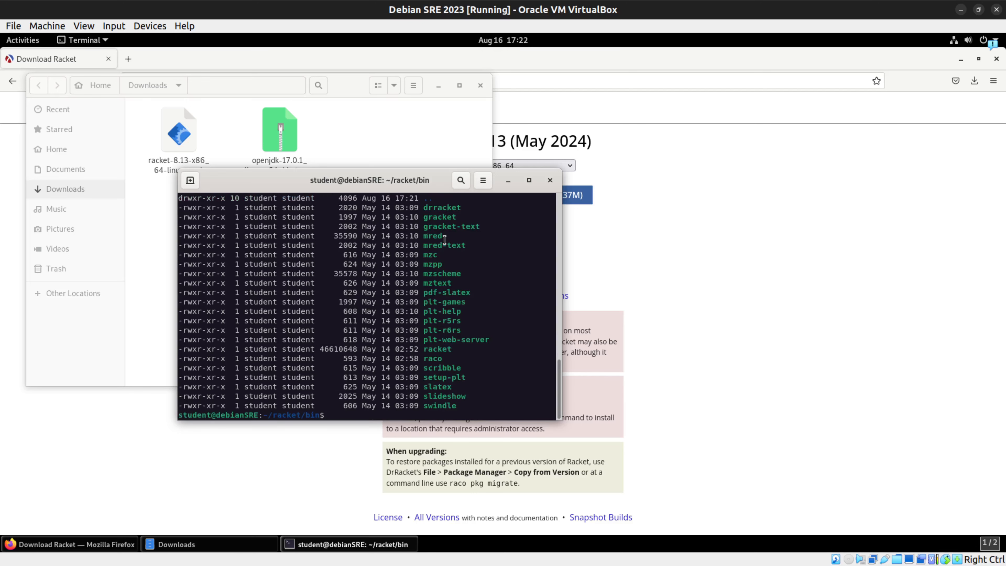
# Step: Launch DrRacket with ./drracket and place the cursor in its interactions area
pyautogui.write('./drracket')
pyautogui.press('Return')
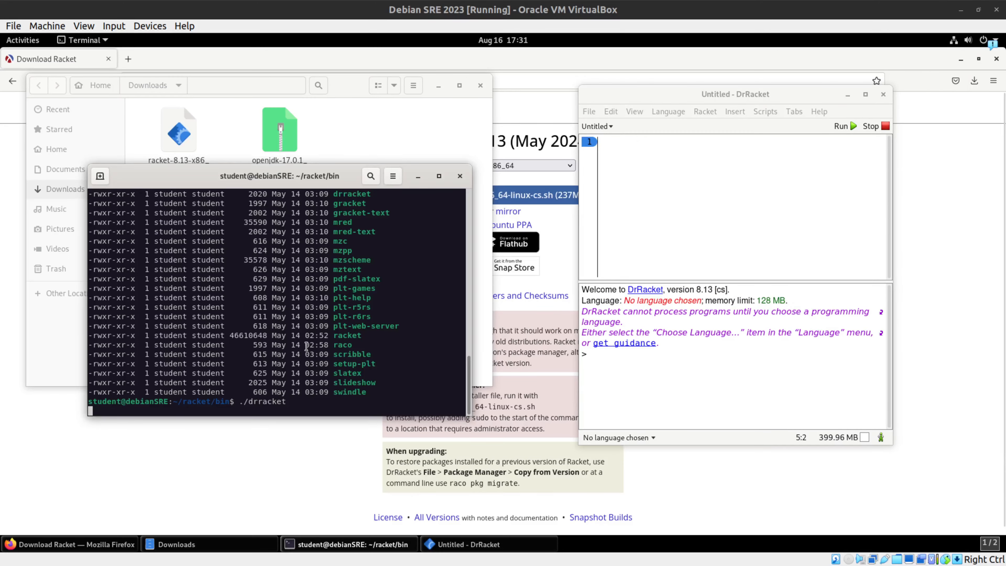
pyautogui.click(630, 402)
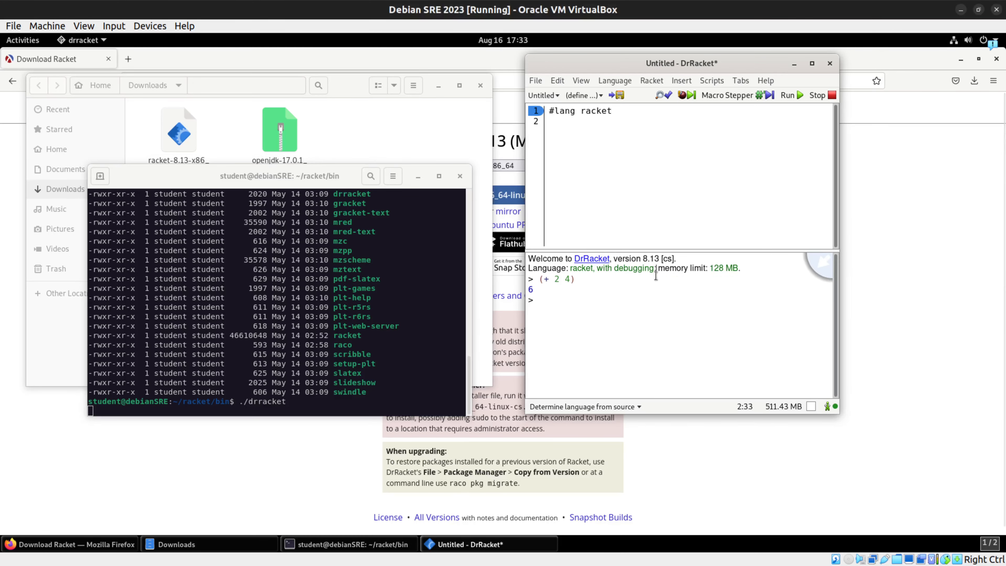
# Step: Evaluate (find-system-path 'pref-dir) in the DrRacket interactions area to get the preferences directory
pyautogui.click(626, 300)
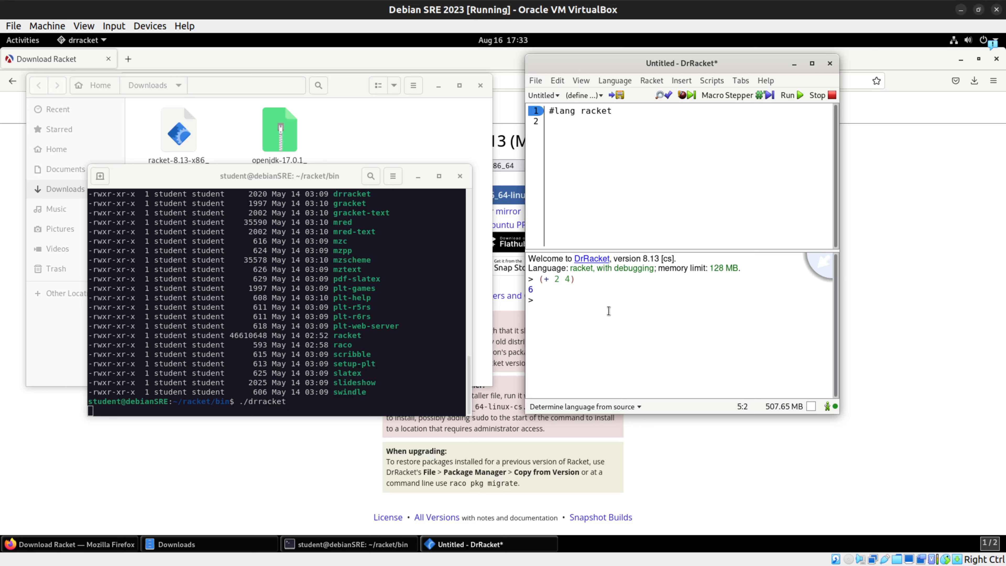
pyautogui.write('(find-system-path')
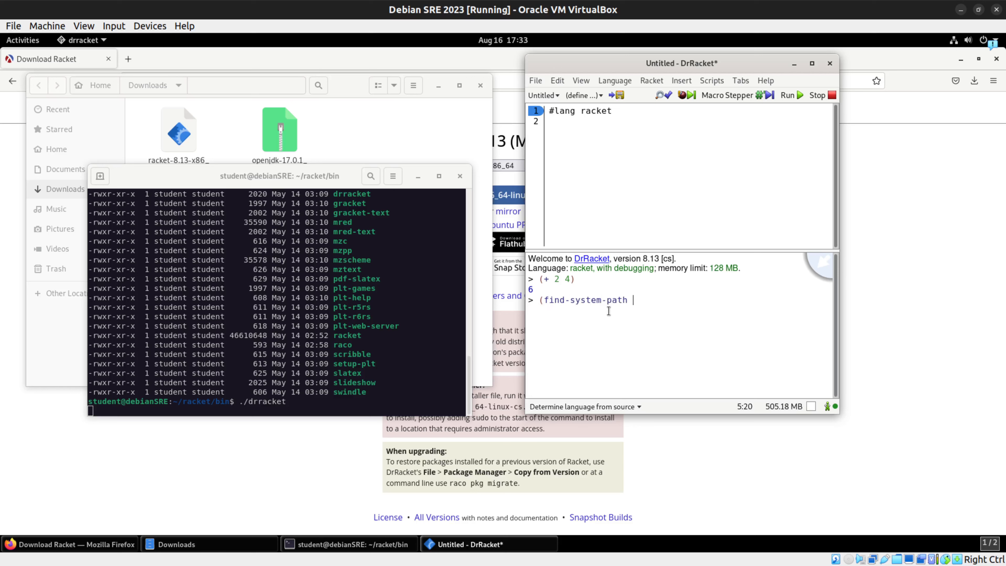
pyautogui.write(" 'pref-dir)")
pyautogui.press('Return')
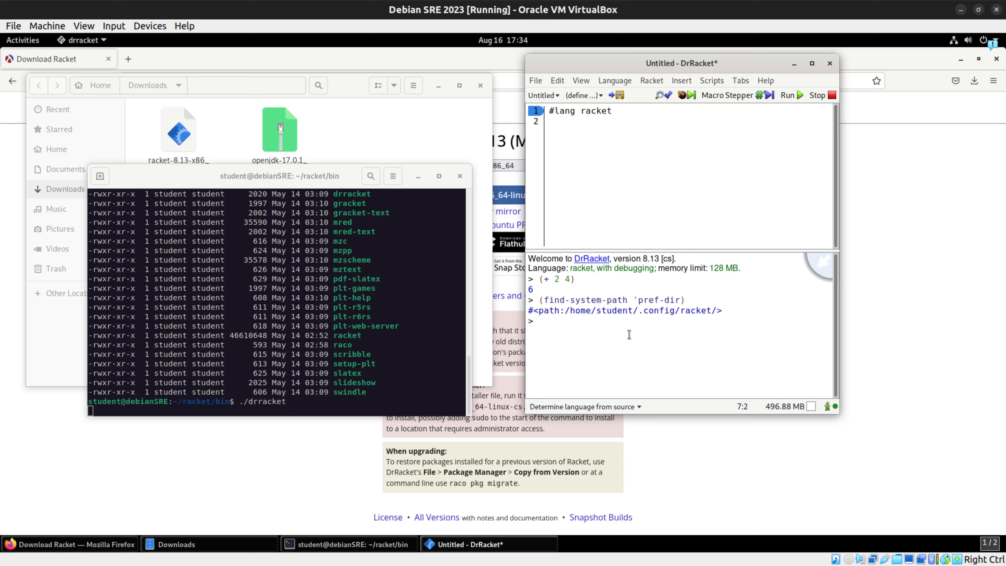
# Step: Evaluate (find-system-path 'temp-dir) in the interactions area to get the temporary directory
pyautogui.write('(find-system-pa')
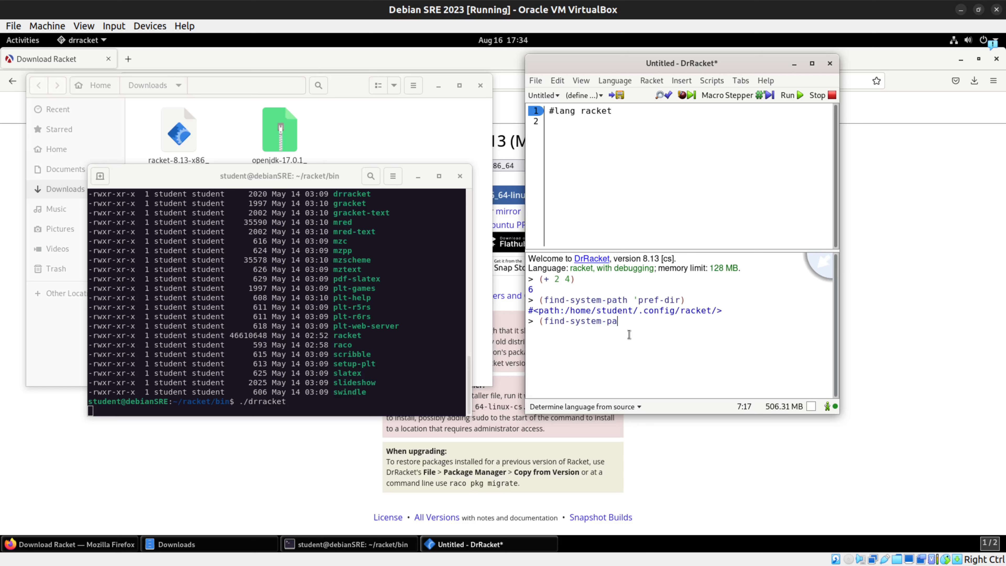
pyautogui.write("th 'temp-dir)")
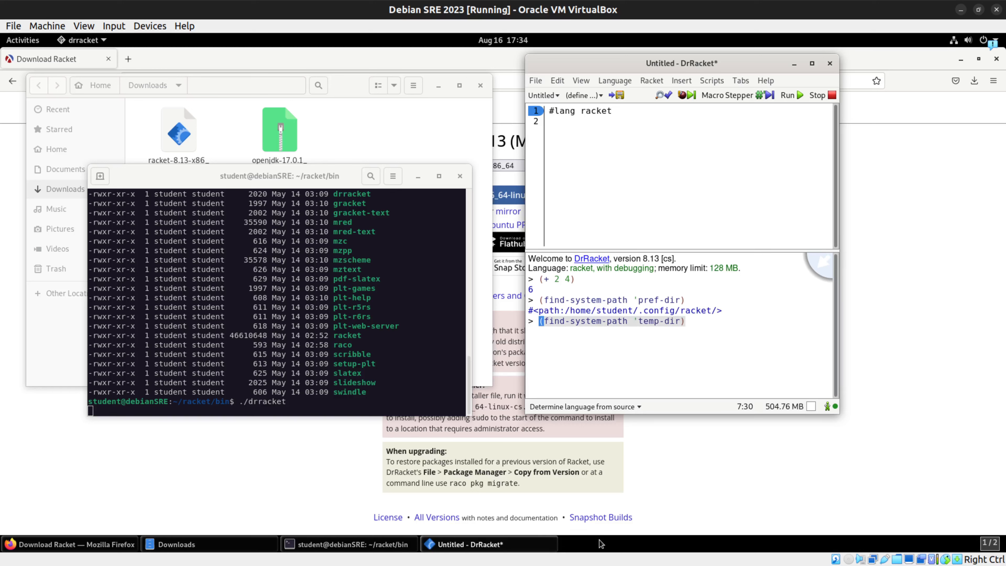
pyautogui.press('Return')
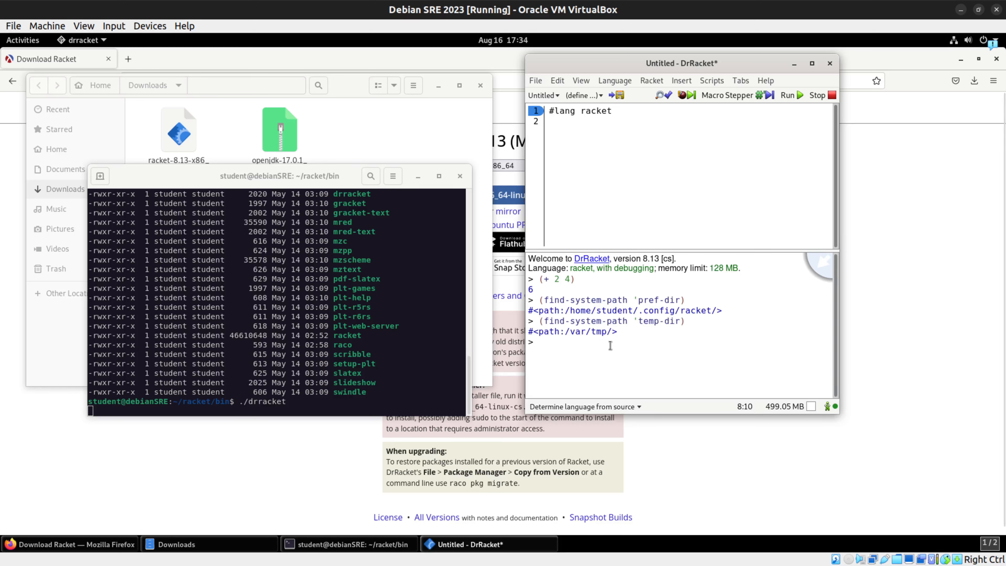
# Step: Evaluate (find-system-path 'init-file) in the interactions area to get the initialization file's path
pyautogui.click(539, 342)
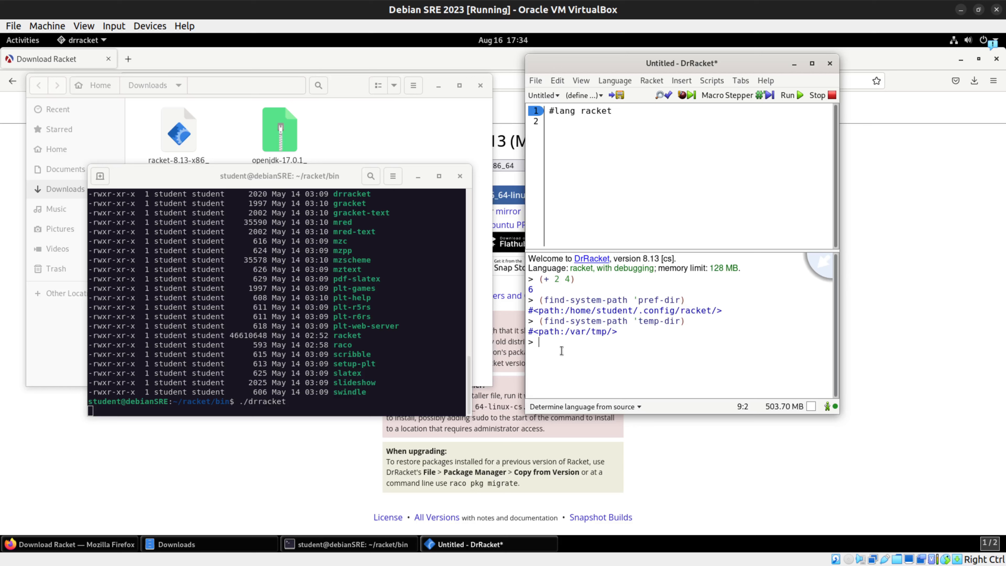
pyautogui.write('(find-system-path ')
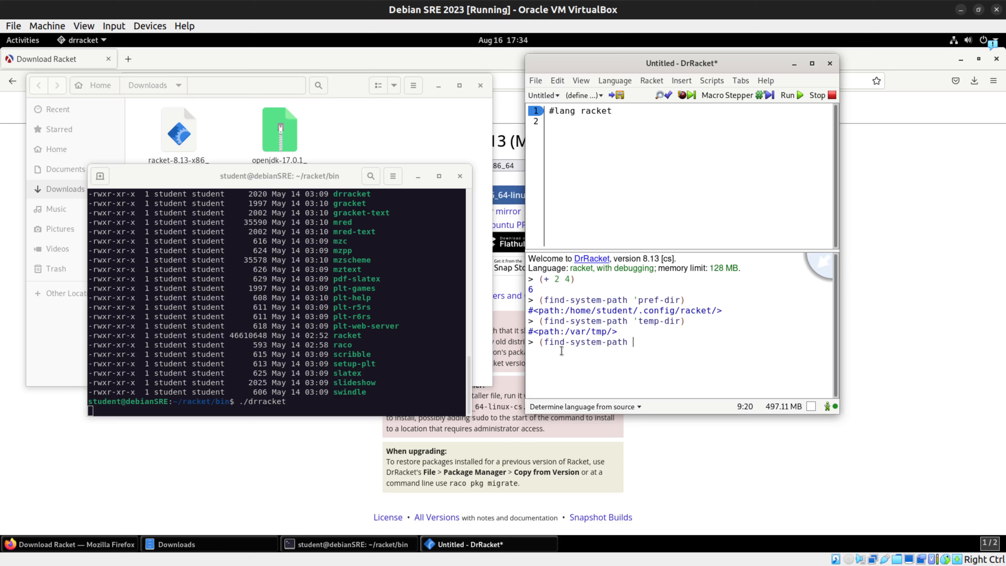
pyautogui.write("'init-file)")
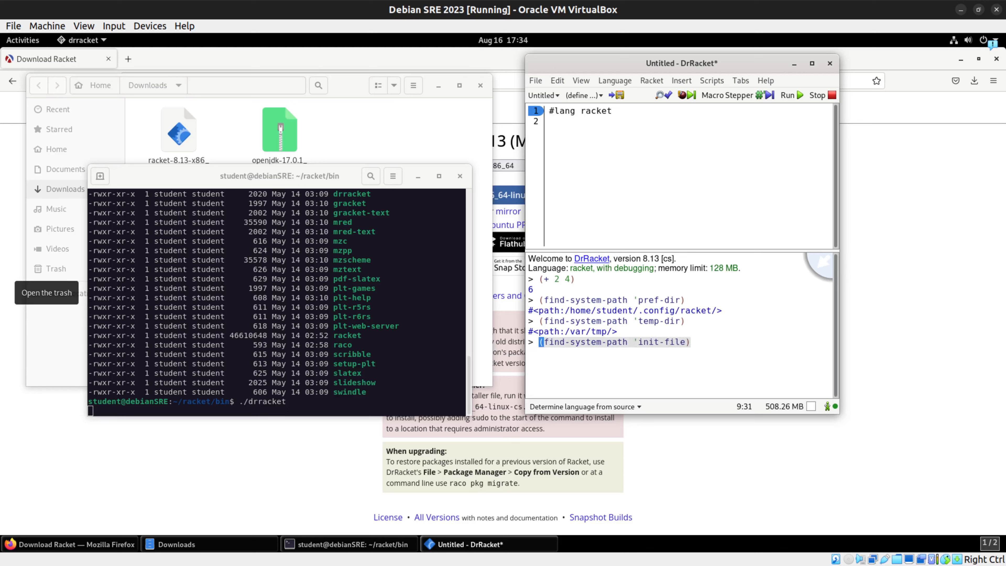
pyautogui.press('Return')
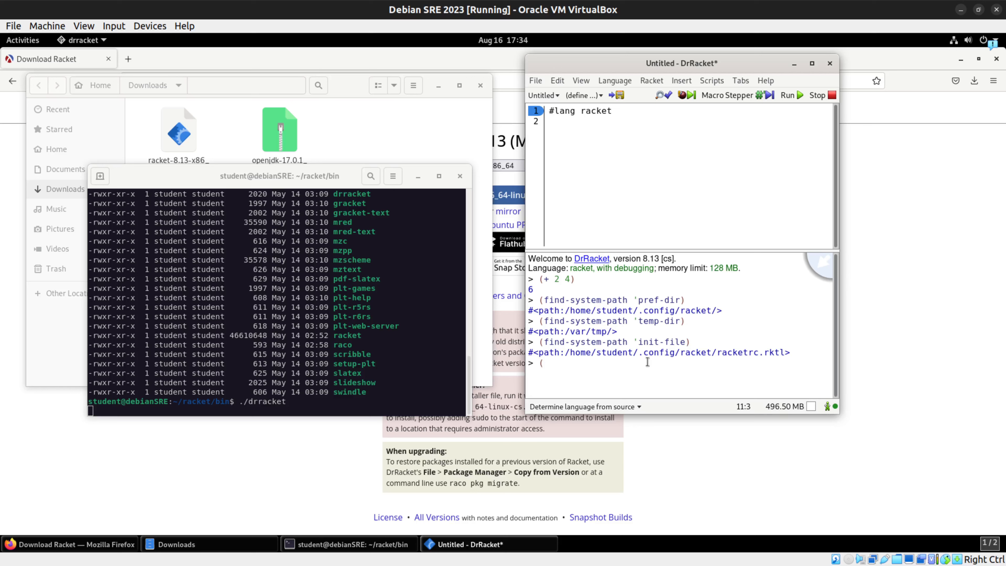
# Step: Evaluate (find-system-path 'cache-dir) in the DrRacket interactions area to get the cache directory
pyautogui.write("(find-system-path 'cache-d")
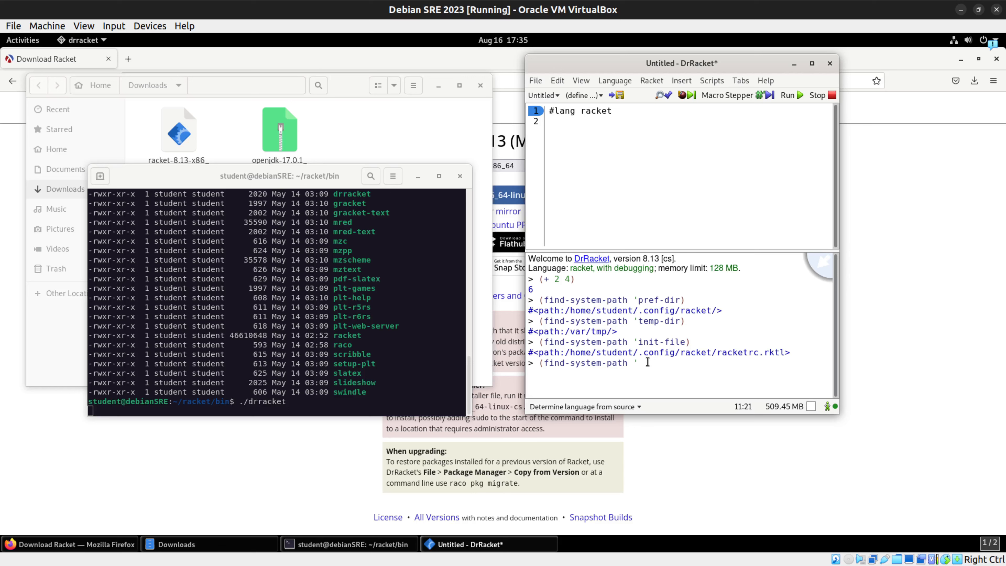
pyautogui.write('ir)')
pyautogui.press('Return')
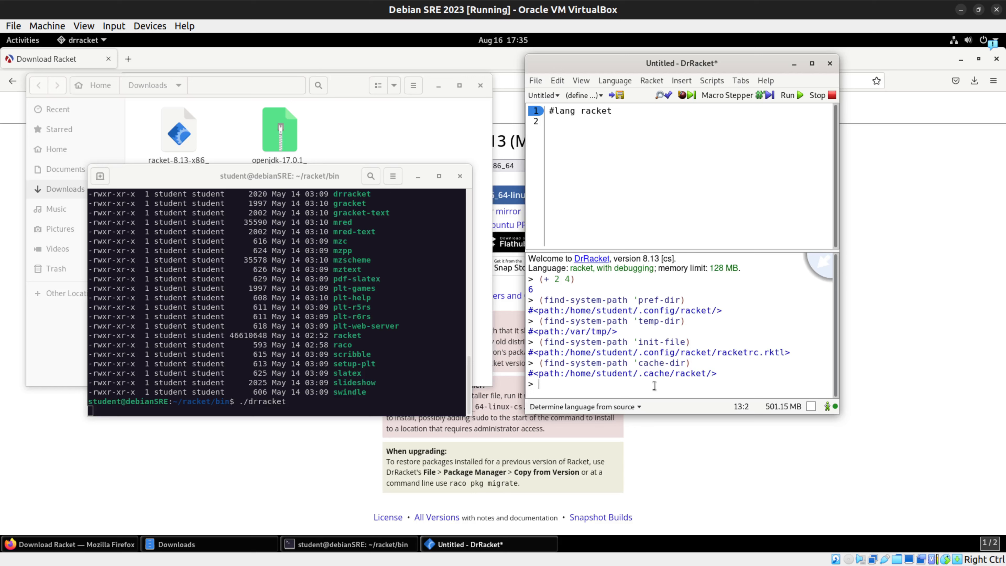
# Step: Evaluate (find-system-path 'exec-file) in the DrRacket interactions area to get the executable's path
pyautogui.write("(find-system-path '")
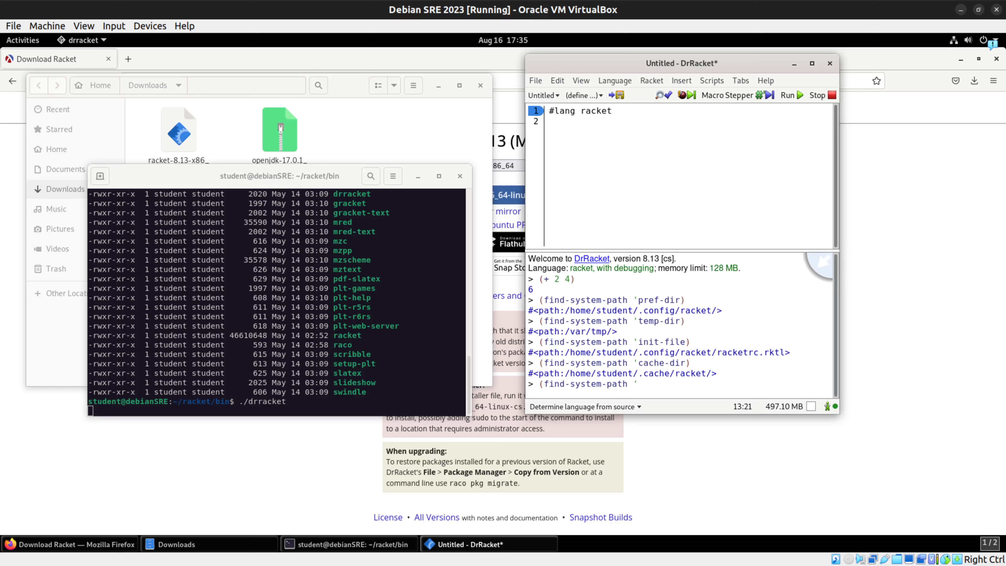
pyautogui.write('exec-fil)')
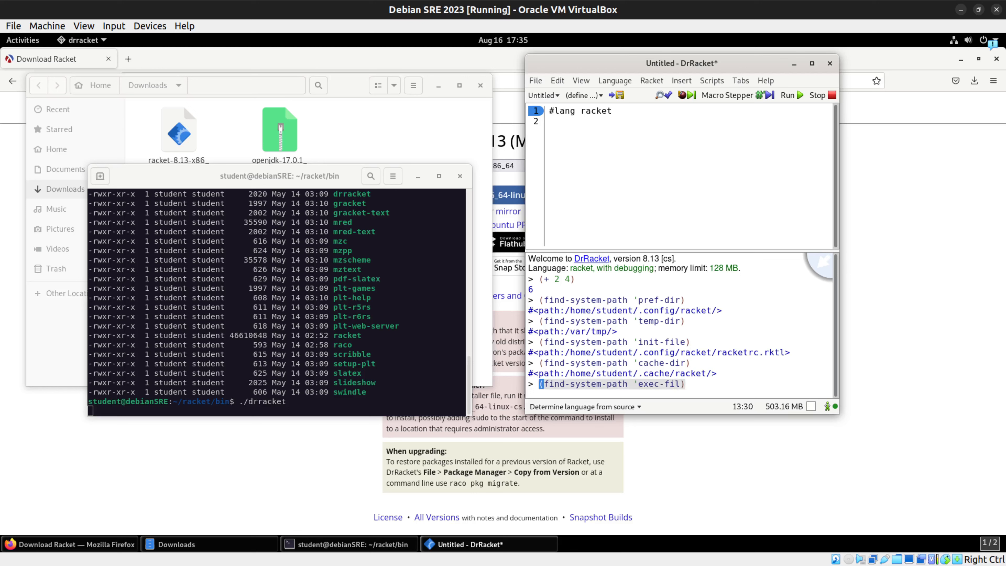
pyautogui.press('Left')
pyautogui.write('e')
pyautogui.press('Return')
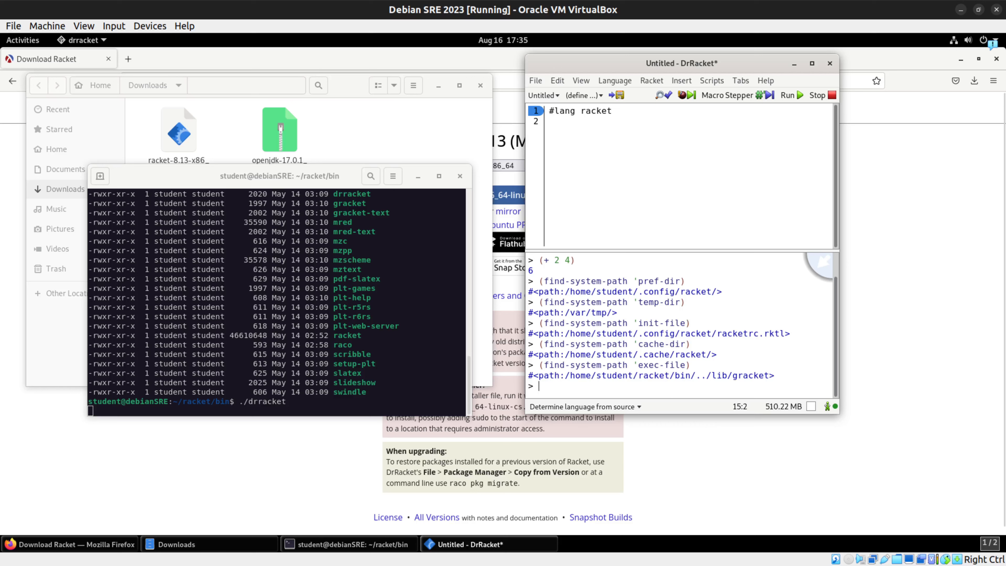
pyautogui.moveTo(624, 323); pyautogui.dragTo(529, 325)
pyautogui.click(617, 324)
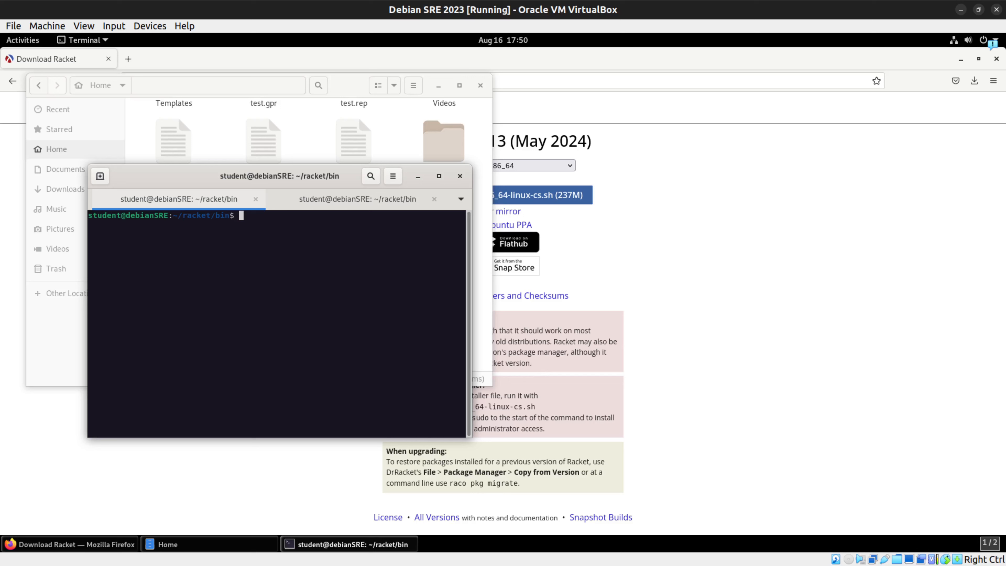
# Step: Run racket and raco in the terminal to check whether the shell finds both commands
pyautogui.write('racket')
pyautogui.press('Return')
pyautogui.write('raco')
pyautogui.press('Return')
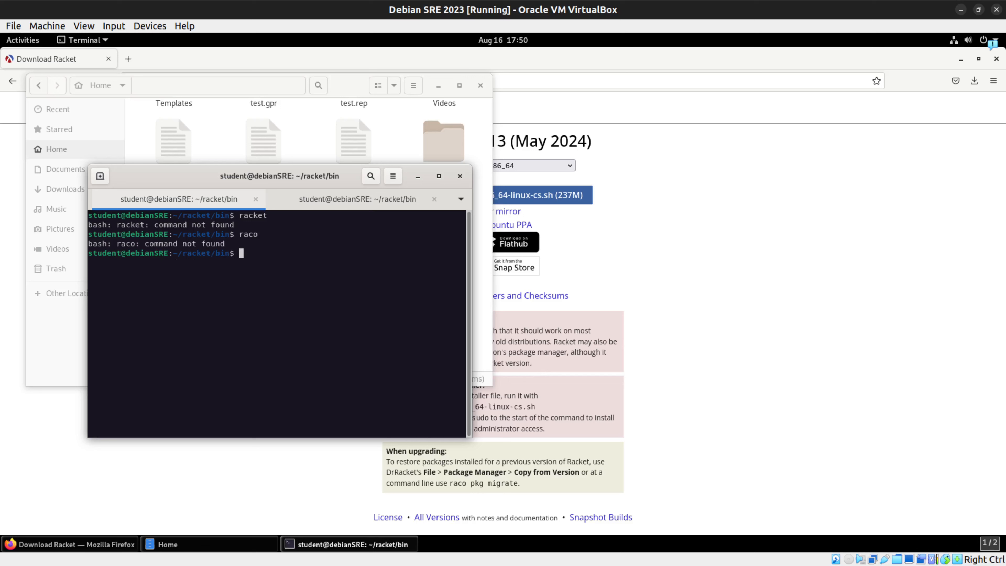
# Step: Open ~/.bashrc in nano and go to the export PATH line at the end of the file
pyautogui.write('racket')
pyautogui.press('BackSpace')
pyautogui.press('BackSpace')
pyautogui.press('BackSpace')
pyautogui.press('BackSpace')
pyautogui.press('BackSpace')
pyautogui.press('BackSpace')
pyautogui.write('nano ~/.bashrc')
pyautogui.press('Return')
pyautogui.press('Down')
pyautogui.press('Down')
pyautogui.press('Down')
pyautogui.press('Down')
pyautogui.press('Down')
pyautogui.press('Down')
pyautogui.press('Down')
pyautogui.press('Down')
pyautogui.press('Down')
pyautogui.press('Down')
pyautogui.press('Down')
pyautogui.press('Down')
pyautogui.press('Down')
pyautogui.press('Down')
pyautogui.press('Down')
pyautogui.press('Down')
pyautogui.press('Down')
pyautogui.press('Down')
pyautogui.press('Down')
pyautogui.press('Down')
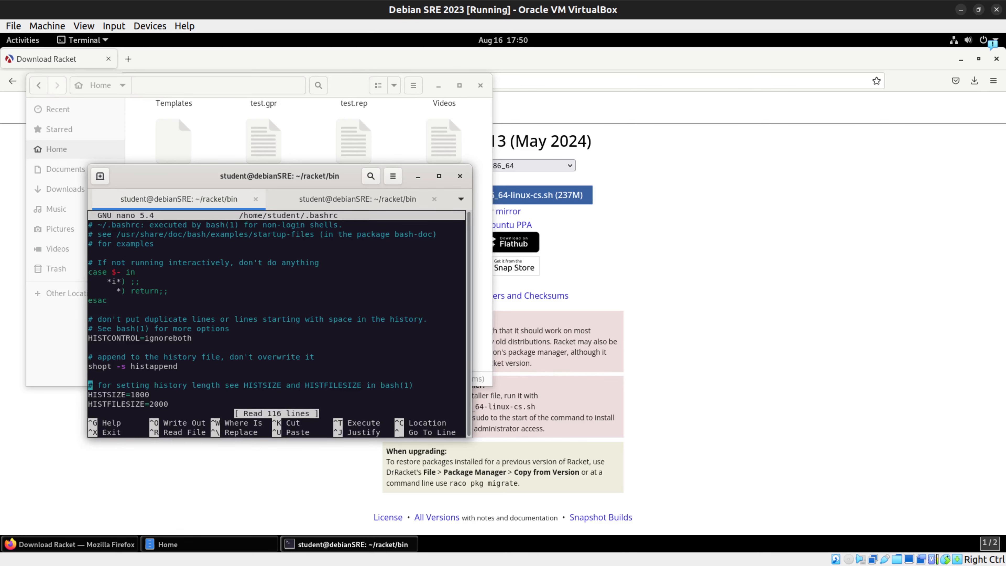
pyautogui.press('Down')
pyautogui.press('Down')
pyautogui.press('Down')
pyautogui.press('Down')
pyautogui.press('Down')
pyautogui.press('Down')
pyautogui.press('Down')
pyautogui.press('Down')
pyautogui.press('Down')
pyautogui.press('Down')
pyautogui.press('Down')
pyautogui.press('Down')
pyautogui.press('Down')
pyautogui.press('Down')
pyautogui.press('Down')
pyautogui.press('Down')
pyautogui.press('Down')
pyautogui.press('Down')
pyautogui.press('Down')
pyautogui.press('Down')
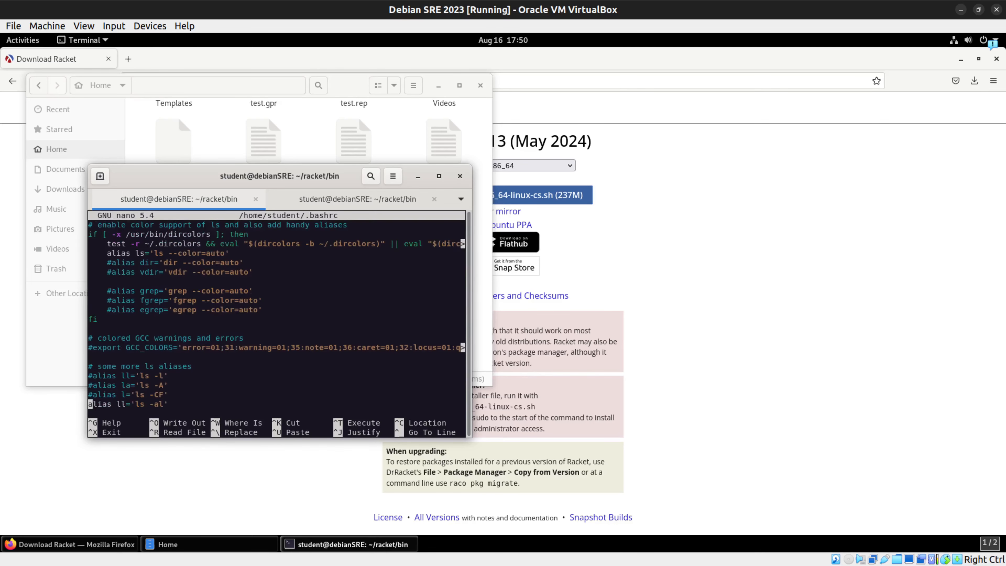
pyautogui.press('Down')
pyautogui.press('Down')
pyautogui.press('Down')
pyautogui.press('Down')
pyautogui.press('Down')
pyautogui.press('Down')
pyautogui.press('Down')
pyautogui.press('Down')
pyautogui.press('Down')
pyautogui.press('Down')
pyautogui.press('Down')
pyautogui.press('Down')
pyautogui.press('Down')
pyautogui.press('Down')
pyautogui.press('Down')
pyautogui.press('Down')
pyautogui.press('Down')
pyautogui.press('Down')
pyautogui.press('Down')
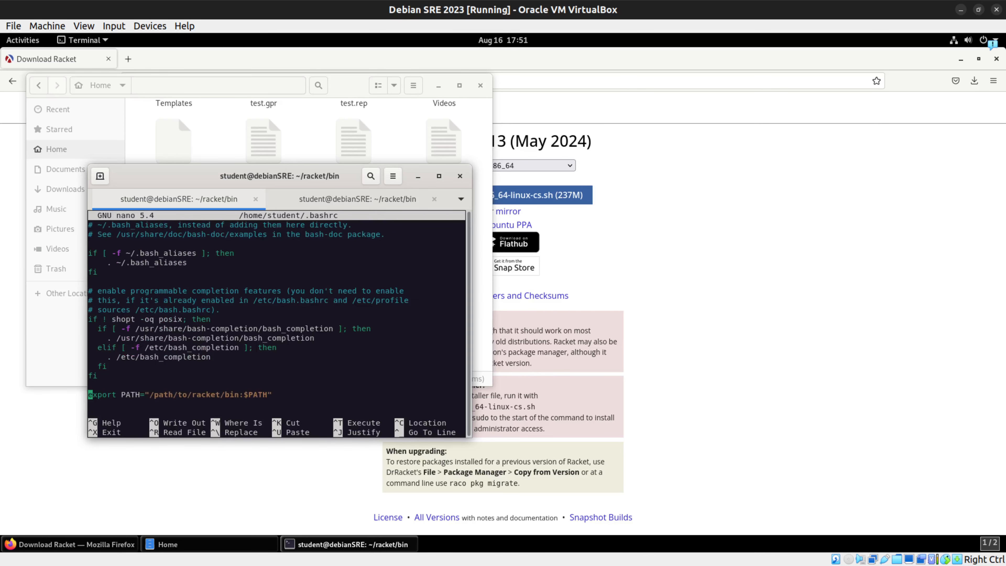
# Step: Change the export PATH value in .bashrc to "/home/student/racket/bin:$PATH"
pyautogui.press('Right')
pyautogui.press('Right')
pyautogui.press('Right')
pyautogui.press('Right')
pyautogui.press('Right')
pyautogui.press('Right')
pyautogui.press('Right')
pyautogui.press('Right')
pyautogui.press('Right')
pyautogui.press('Right')
pyautogui.press('Right')
pyautogui.press('Right')
pyautogui.press('Right')
pyautogui.press('Right')
pyautogui.press('Right')
pyautogui.press('Right')
pyautogui.press('Right')
pyautogui.press('Right')
pyautogui.press('Right')
pyautogui.press('Right')
pyautogui.press('Right')
pyautogui.press('Left')
pyautogui.press('Left')
pyautogui.press('Left')
pyautogui.press('Left')
pyautogui.press('Left')
pyautogui.press('Left')
pyautogui.press('Left')
pyautogui.press('Left')
pyautogui.press('Left')
pyautogui.press('Left')
pyautogui.press('Left')
pyautogui.press('Left')
pyautogui.press('Left')
pyautogui.press('Left')
pyautogui.press('Left')
pyautogui.press('Left')
pyautogui.press('Left')
pyautogui.press('Left')
pyautogui.press('BackSpace')
pyautogui.press('BackSpace')
pyautogui.press('BackSpace')
pyautogui.press('BackSpace')
pyautogui.press('BackSpace')
pyautogui.press('BackSpace')
pyautogui.press('BackSpace')
pyautogui.press('BackSpace')
pyautogui.write('~')
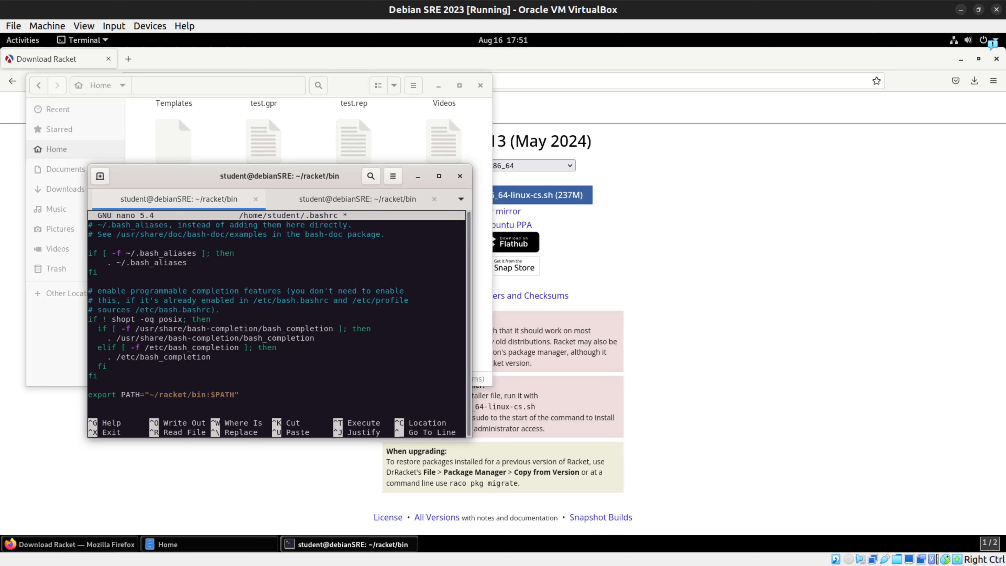
pyautogui.press('BackSpace')
pyautogui.write('/home/student')
# Step: Check the racket folder's parent path through its properties in the file manager, then minimize the file manager
pyautogui.click(350, 91)
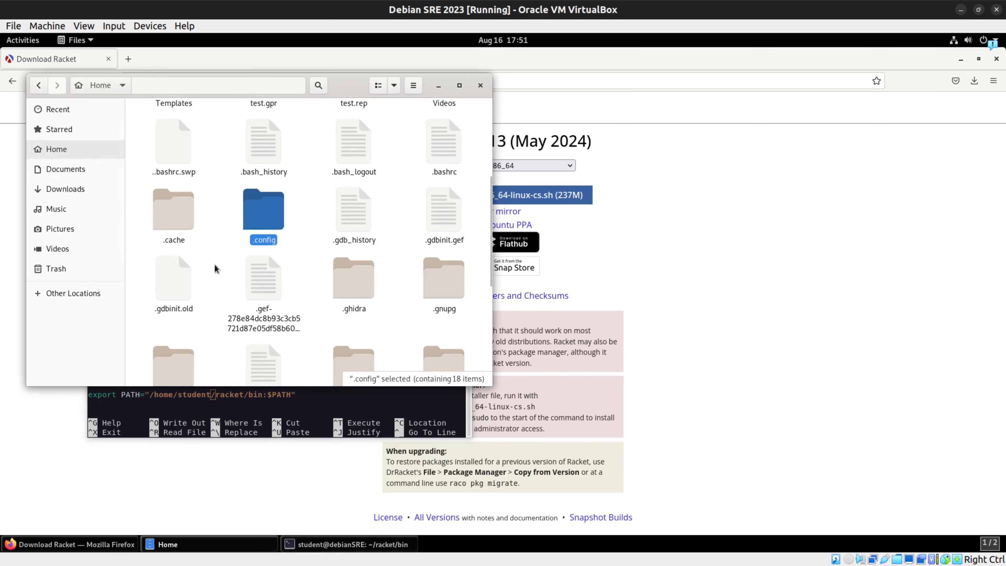
pyautogui.scroll(3, 172, 229)
pyautogui.click(63, 152)
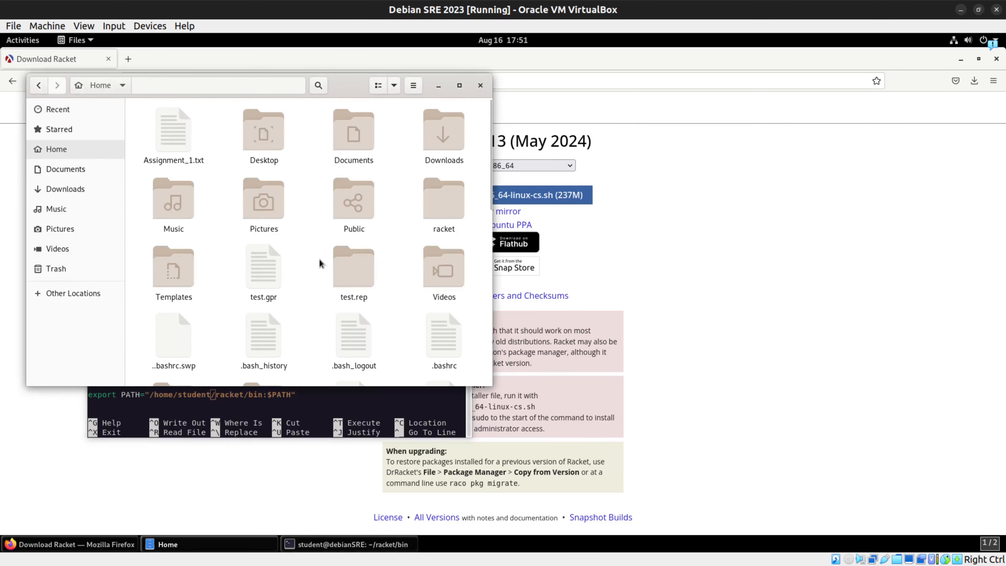
pyautogui.scroll(-3, 321, 262)
pyautogui.scroll(3, 319, 264)
pyautogui.scroll(-2, 319, 261)
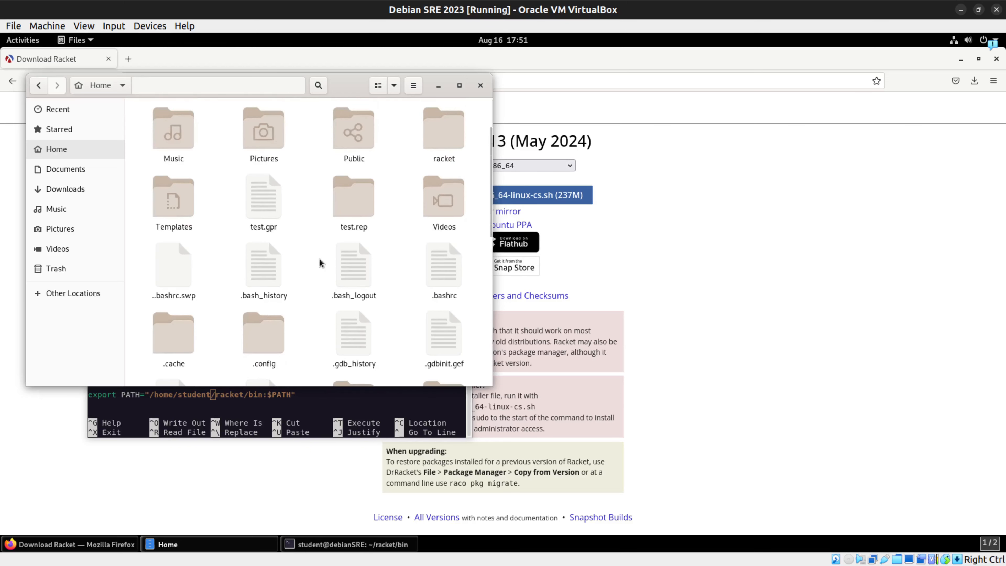
pyautogui.scroll(-2, 313, 214)
pyautogui.scroll(4, 309, 219)
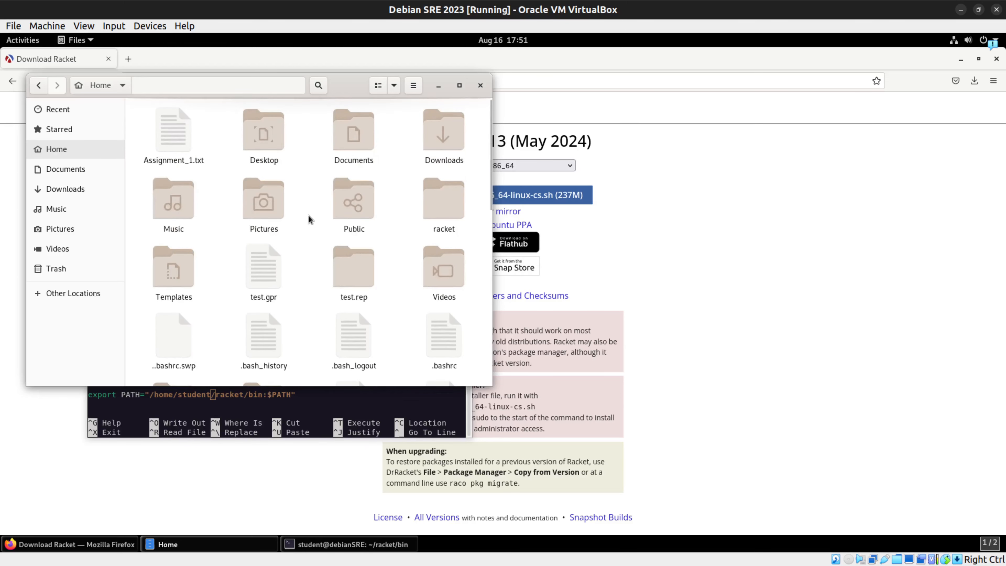
pyautogui.click(437, 214)
pyautogui.doubleClick(437, 214)
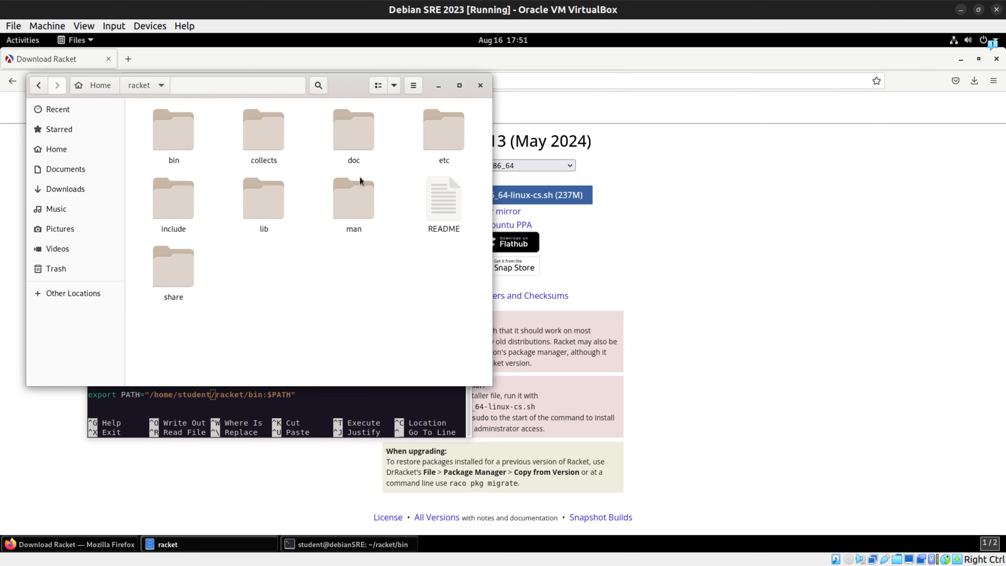
pyautogui.rightClick(371, 281)
pyautogui.click(411, 363)
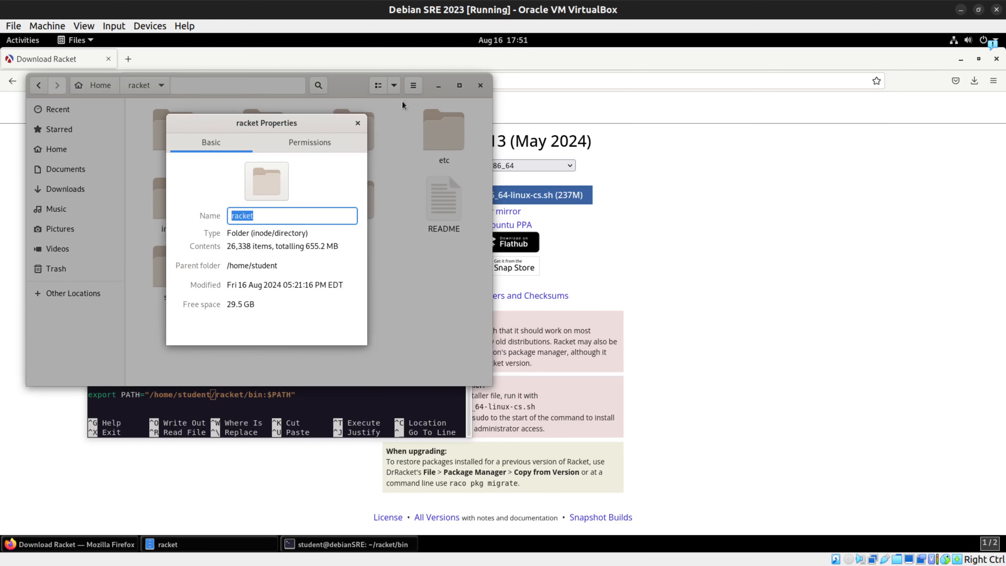
pyautogui.press('Escape')
pyautogui.click(438, 85)
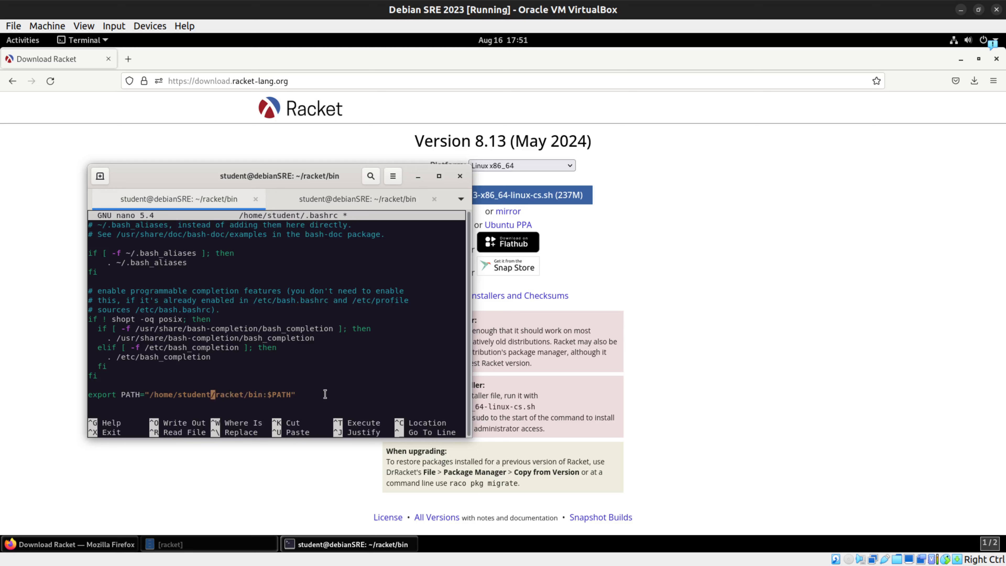
# Step: Save .bashrc under its existing name, exit nano and try running racket in the terminal
pyautogui.hotkey('ctrl', 'x')
pyautogui.press('y')
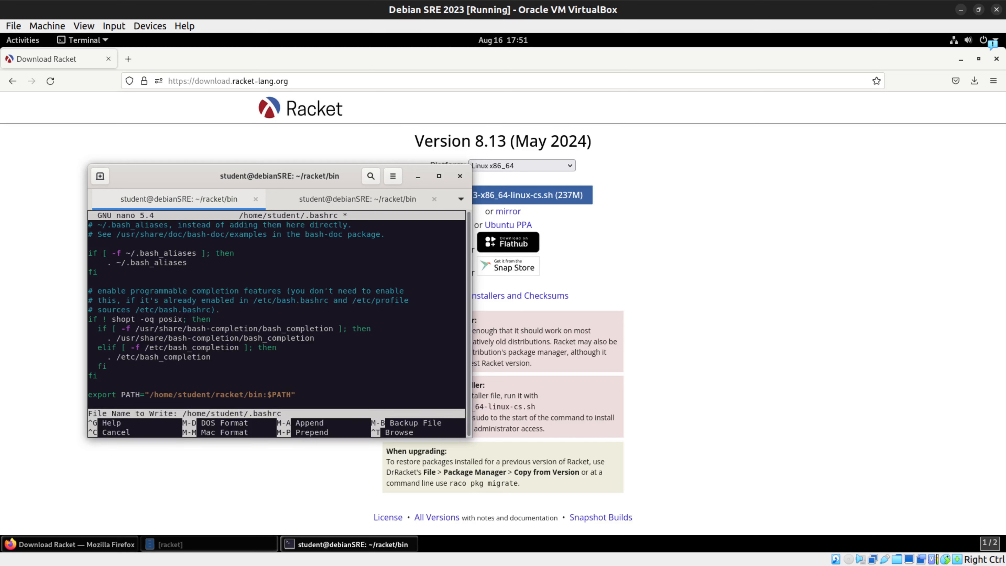
pyautogui.press('Return')
pyautogui.write('racket')
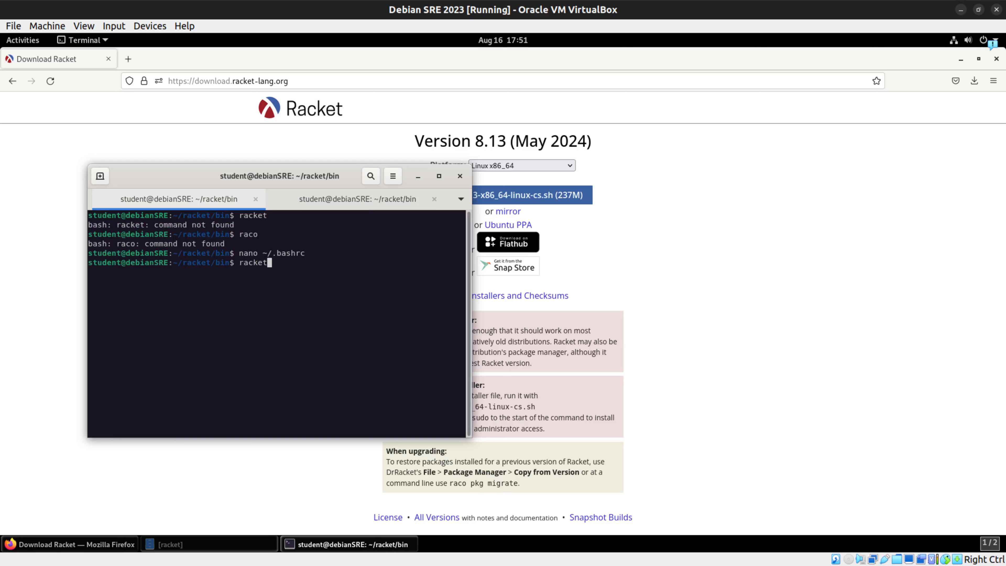
pyautogui.press('Return')
# Step: Reload the shell configuration with source ~/.bashrc
pyautogui.write('sourc')
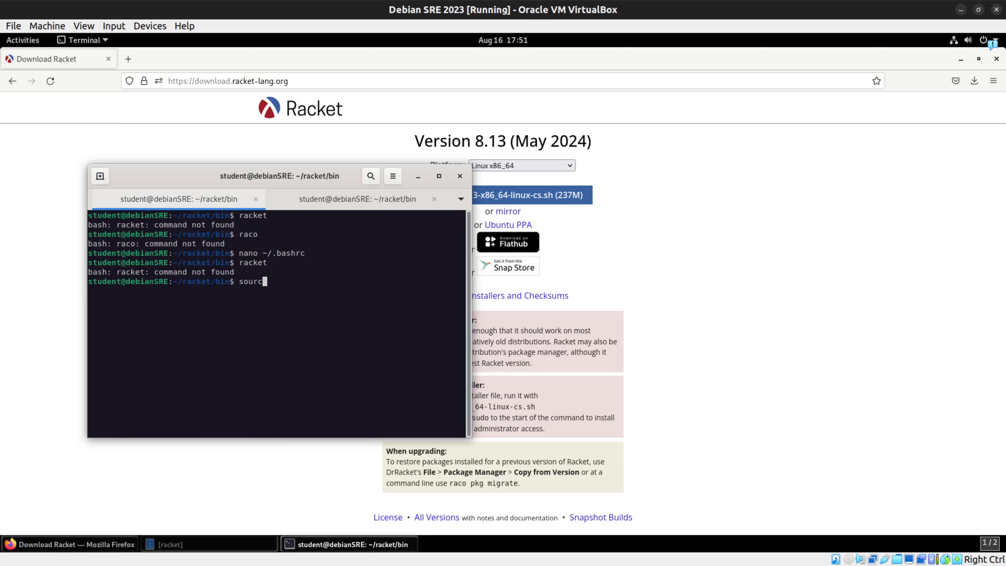
pyautogui.write('e ~/.bashrc')
pyautogui.press('Return')
# Step: Start racket from the shell, exit its prompt, and run raco to list its commands
pyautogui.write('racket')
pyautogui.press('Return')
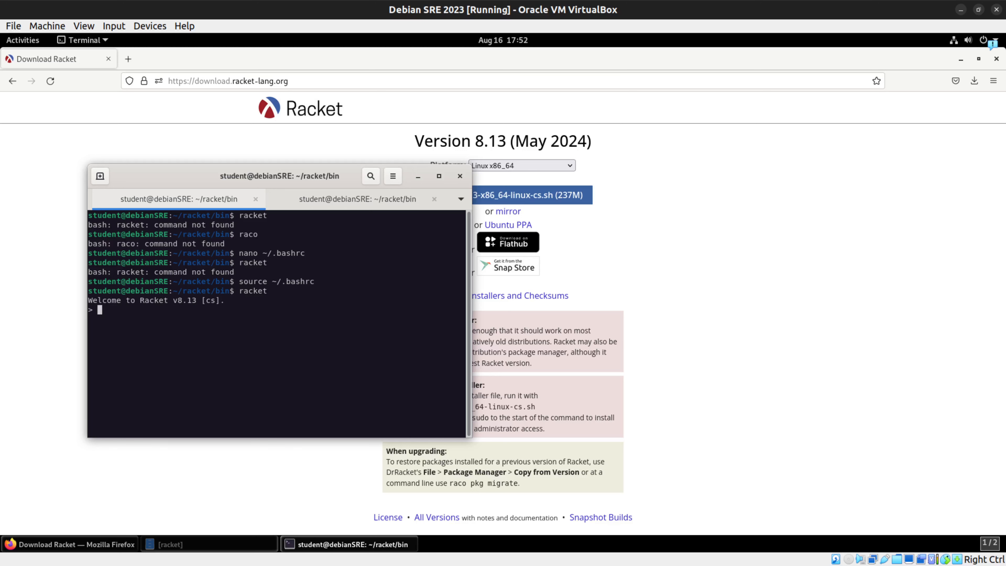
pyautogui.hotkey('ctrl', 'd')
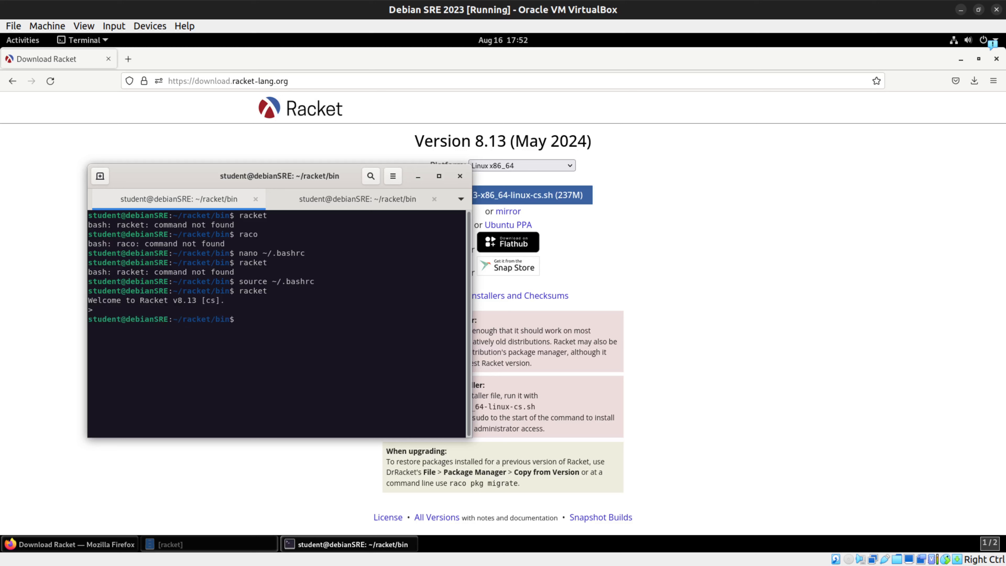
pyautogui.write('raco')
pyautogui.press('Return')
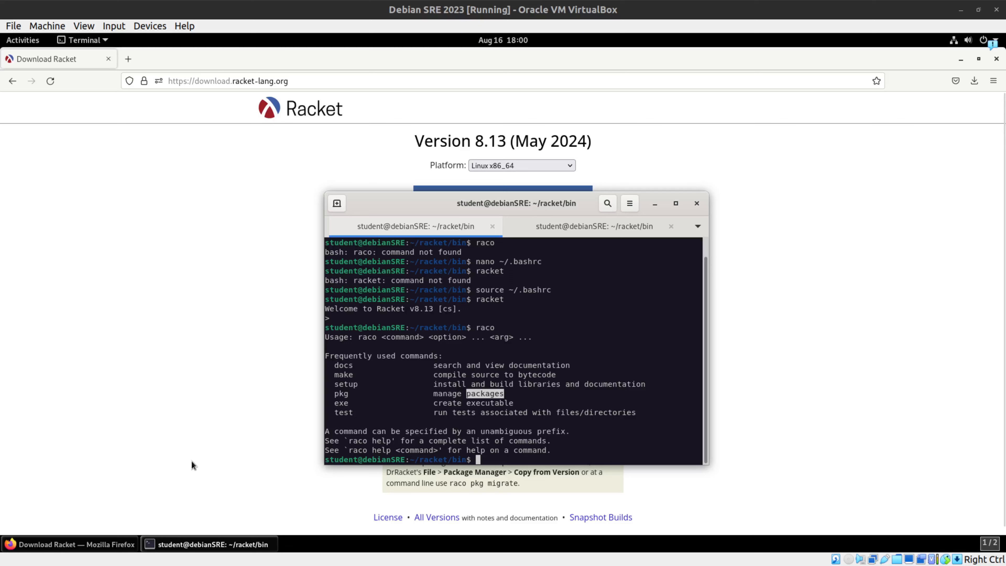
# Step: Reopen ~/.bashrc in nano from the command history and go to the end of the file
pyautogui.click(599, 426)
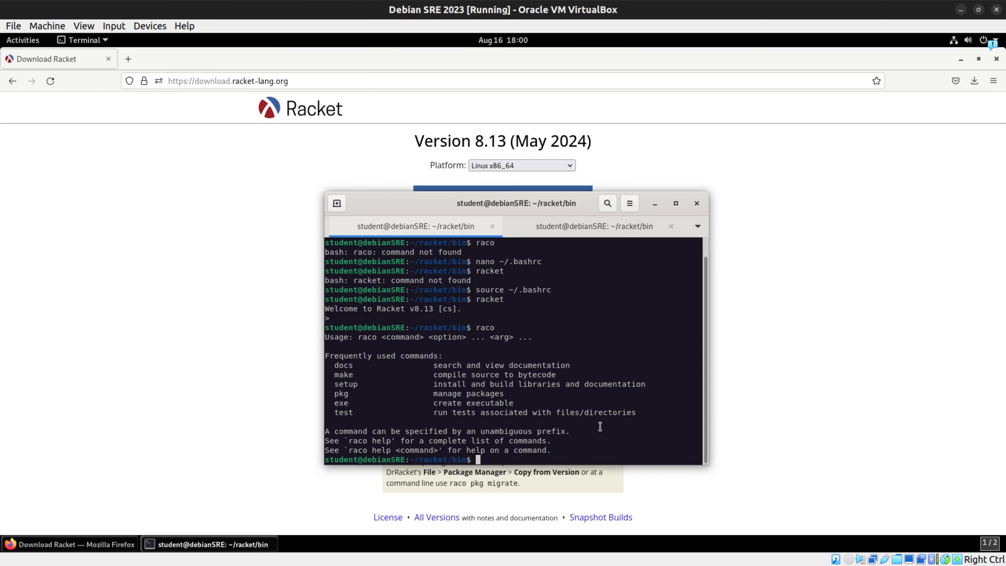
pyautogui.press('Up')
pyautogui.press('Up')
pyautogui.press('Up')
pyautogui.press('Up')
pyautogui.press('Up')
pyautogui.press('Return')
pyautogui.press('Down')
pyautogui.press('Down')
pyautogui.press('Down')
pyautogui.press('Down')
pyautogui.press('Down')
pyautogui.press('Down')
pyautogui.press('Down')
pyautogui.press('Down')
pyautogui.press('Down')
pyautogui.press('Down')
pyautogui.press('Down')
pyautogui.press('Down')
pyautogui.press('Down')
pyautogui.press('Down')
pyautogui.press('Down')
pyautogui.press('Down')
pyautogui.press('Down')
pyautogui.press('Down')
pyautogui.press('Down')
pyautogui.press('Down')
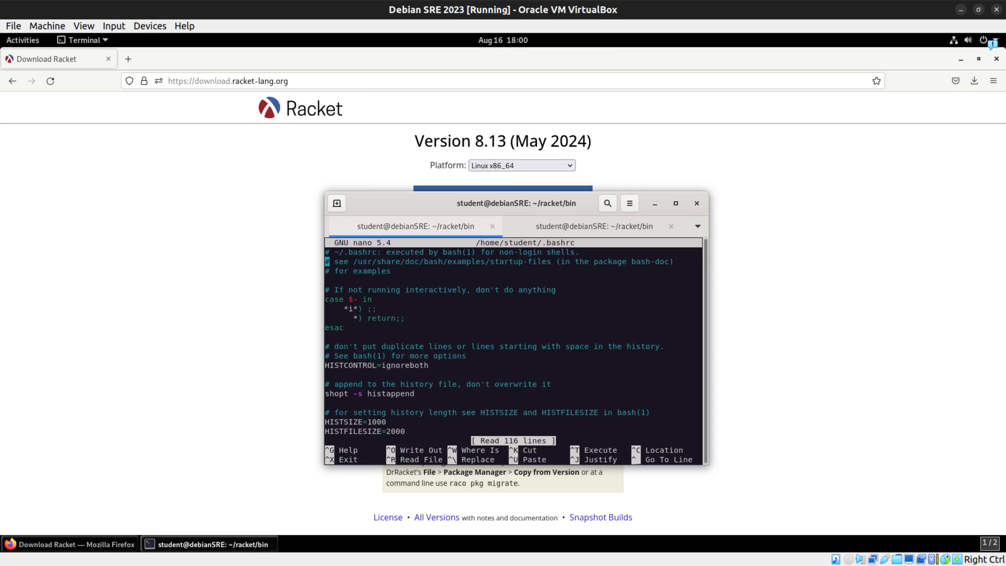
pyautogui.press('Down')
pyautogui.press('Down')
pyautogui.press('Down')
pyautogui.press('Down')
pyautogui.press('Down')
pyautogui.press('Down')
pyautogui.press('Down')
pyautogui.press('Down')
pyautogui.press('Down')
pyautogui.press('Down')
pyautogui.press('Down')
pyautogui.press('Down')
pyautogui.press('Down')
pyautogui.press('Down')
pyautogui.press('Down')
pyautogui.press('Down')
pyautogui.press('Down')
pyautogui.press('Down')
pyautogui.press('Down')
pyautogui.press('Down')
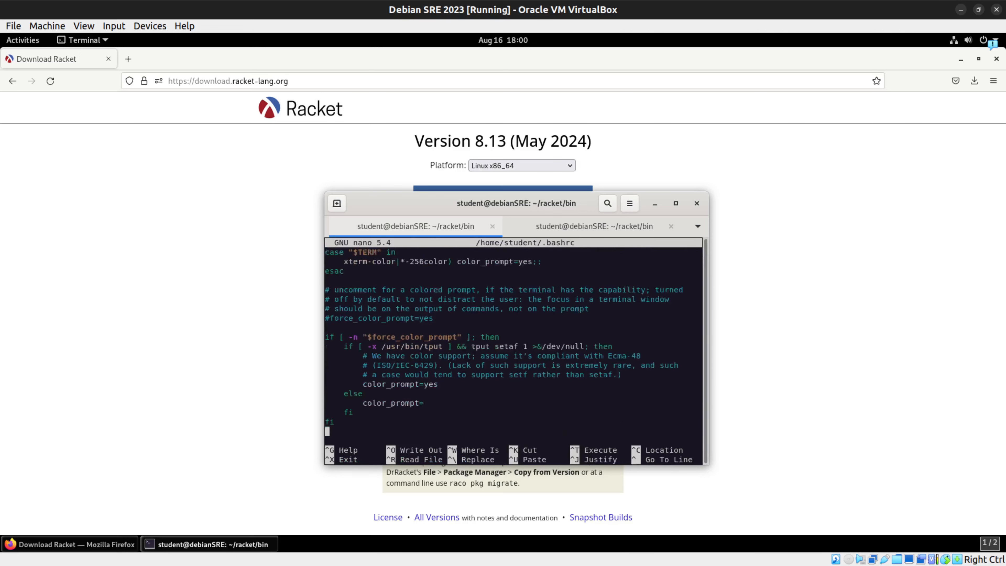
pyautogui.press('Down')
pyautogui.press('Down')
pyautogui.press('Down')
pyautogui.press('Down')
pyautogui.press('Down')
pyautogui.press('Down')
pyautogui.press('Down')
pyautogui.press('Down')
pyautogui.press('Down')
pyautogui.press('Down')
pyautogui.press('Down')
pyautogui.press('Down')
pyautogui.press('Down')
pyautogui.press('Down')
pyautogui.press('Down')
pyautogui.press('Down')
pyautogui.press('Down')
pyautogui.press('Down')
pyautogui.press('Down')
pyautogui.press('Down')
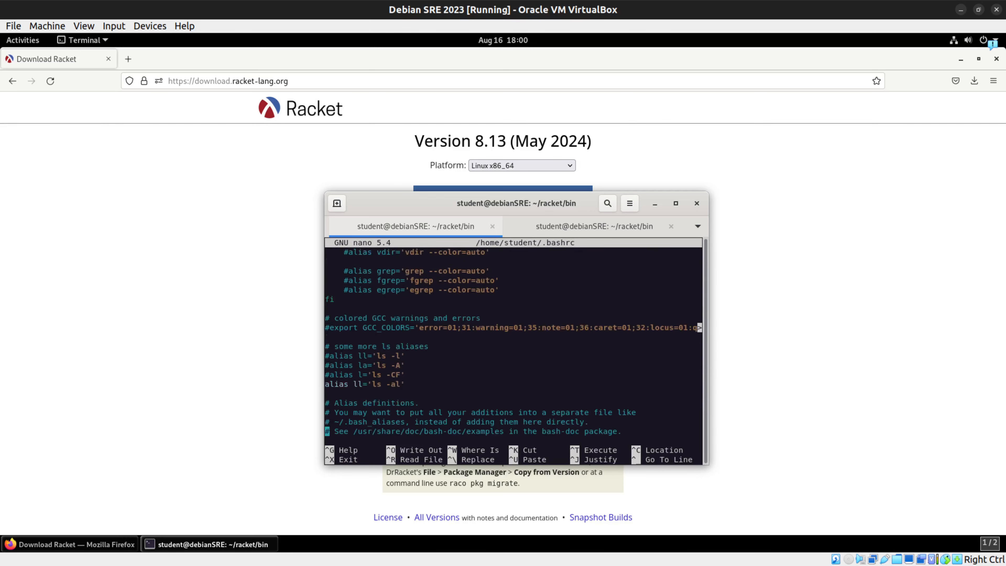
pyautogui.press('Down')
pyautogui.press('Down')
pyautogui.press('Down')
pyautogui.press('Down')
pyautogui.press('Down')
pyautogui.press('Down')
pyautogui.press('Down')
pyautogui.press('Down')
pyautogui.press('Down')
pyautogui.press('Down')
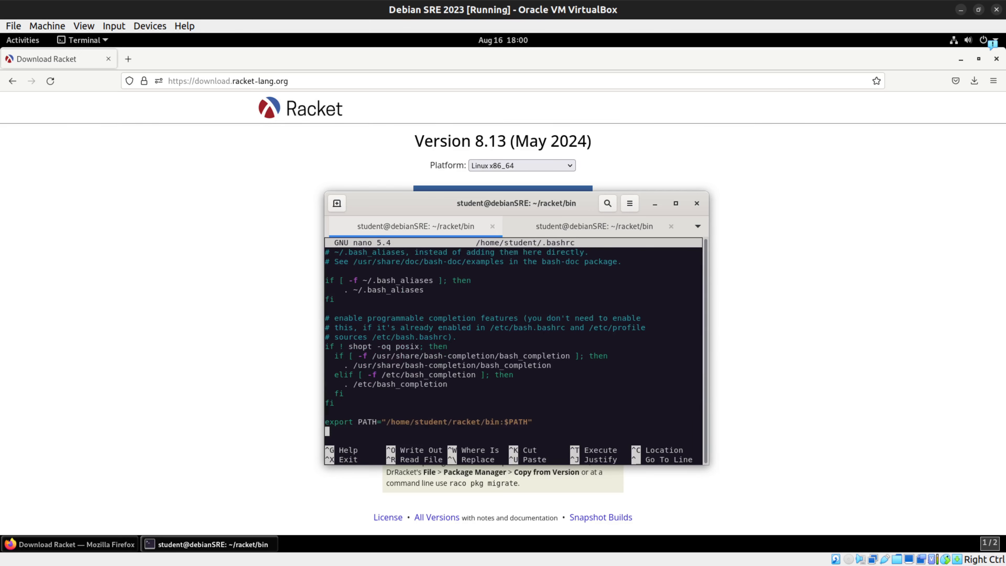
# Step: Delete the export PATH line from .bashrc, save the file and exit nano
pyautogui.press('Up')
pyautogui.press('Delete')
pyautogui.press('Delete')
pyautogui.press('Delete')
pyautogui.press('Delete')
pyautogui.press('Delete')
pyautogui.press('Delete')
pyautogui.press('Delete')
pyautogui.press('Delete')
pyautogui.press('Delete')
pyautogui.press('Delete')
pyautogui.press('Delete')
pyautogui.press('Delete')
pyautogui.press('Delete')
pyautogui.press('Delete')
pyautogui.press('Delete')
pyautogui.press('Delete')
pyautogui.press('Delete')
pyautogui.press('Delete')
pyautogui.press('Delete')
pyautogui.press('Delete')
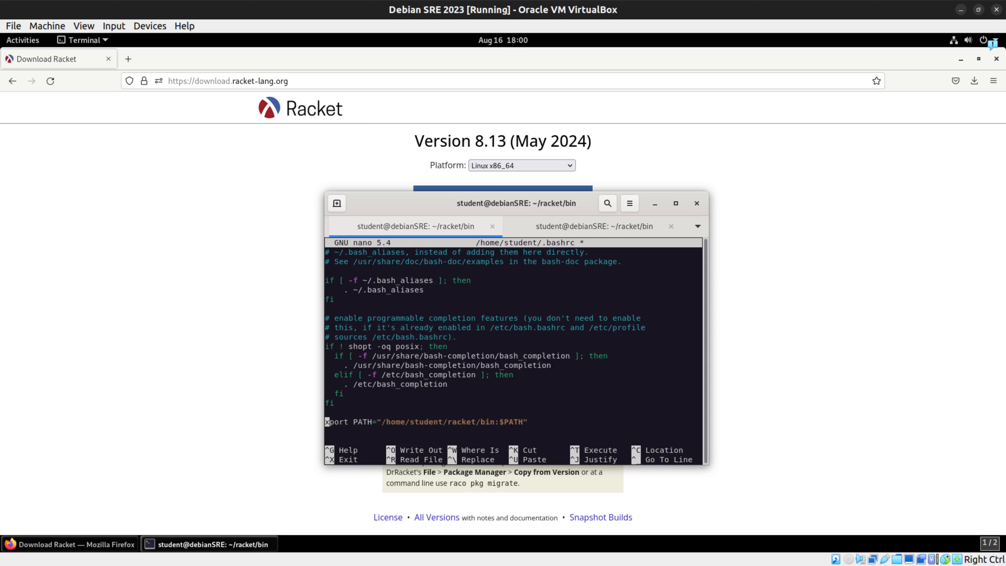
pyautogui.press('Delete')
pyautogui.press('Delete')
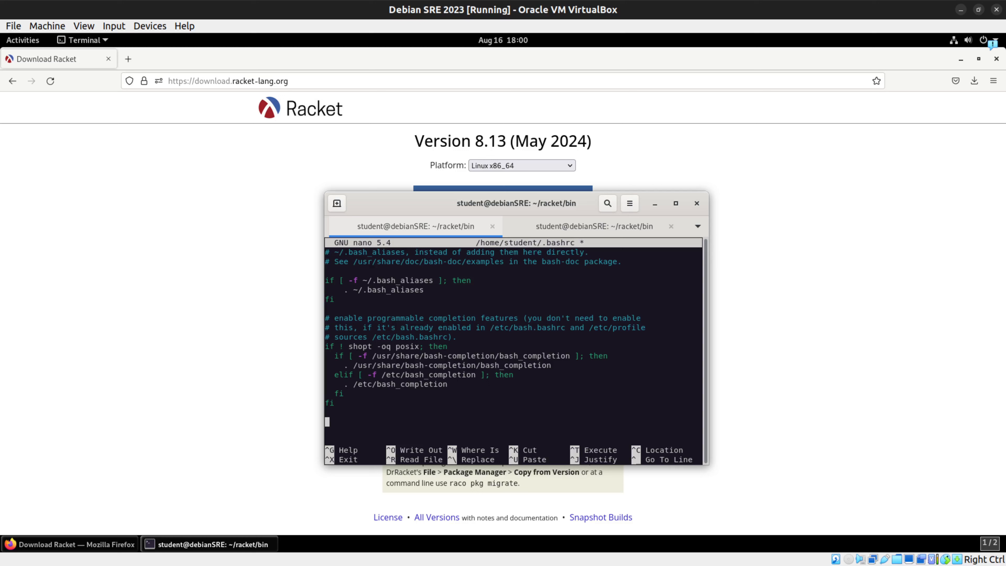
pyautogui.hotkey('ctrl', 'x')
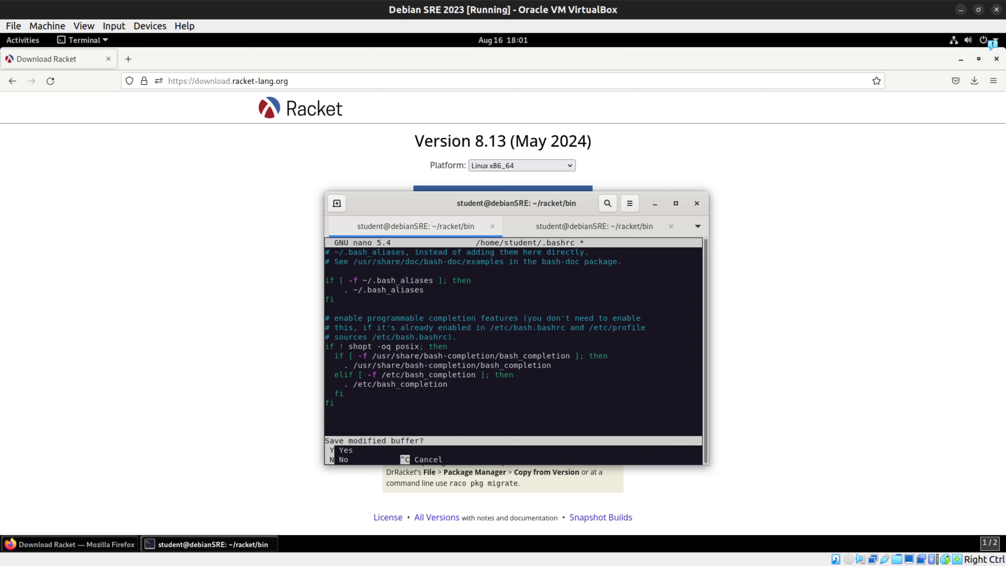
pyautogui.press('y')
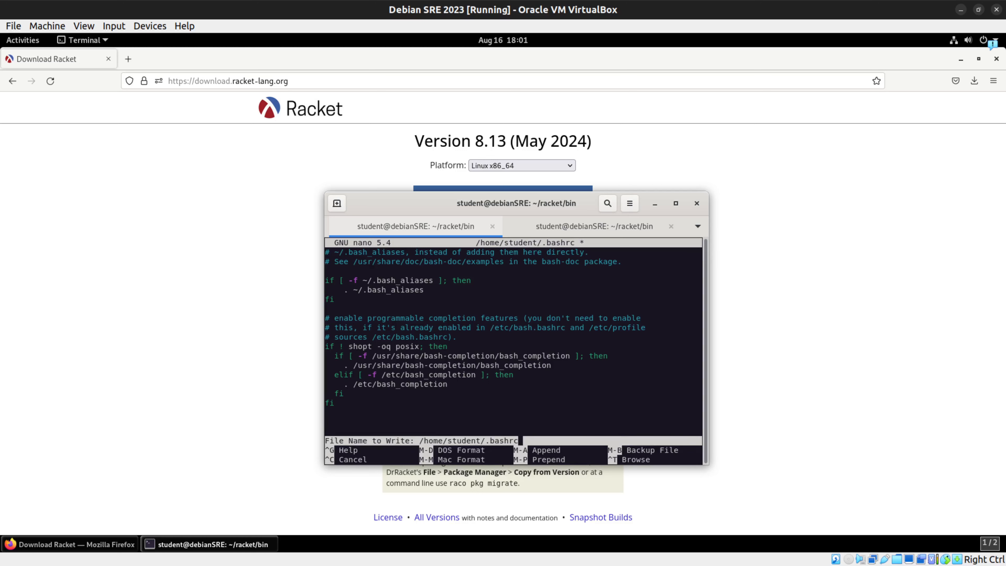
pyautogui.press('Return')
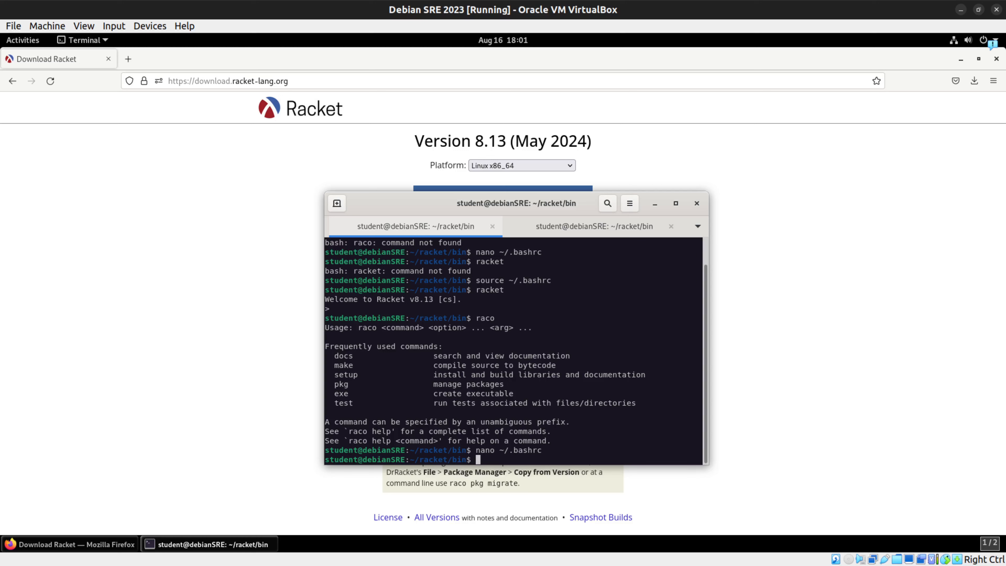
# Step: Go up from racket/bin to the home directory with cd .. and list its contents in detail, including hidden files
pyautogui.write('cd .')
pyautogui.write('.')
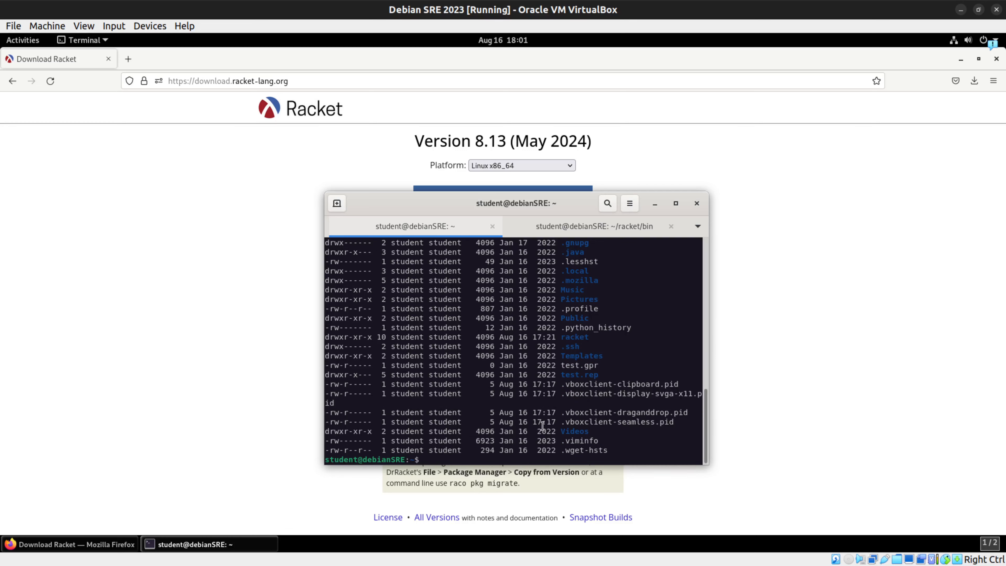
# Step: Remove the racket directory from home with rm -rf, and run racket and raco to check the removal
pyautogui.write('rm -rf racket/')
pyautogui.press('Return')
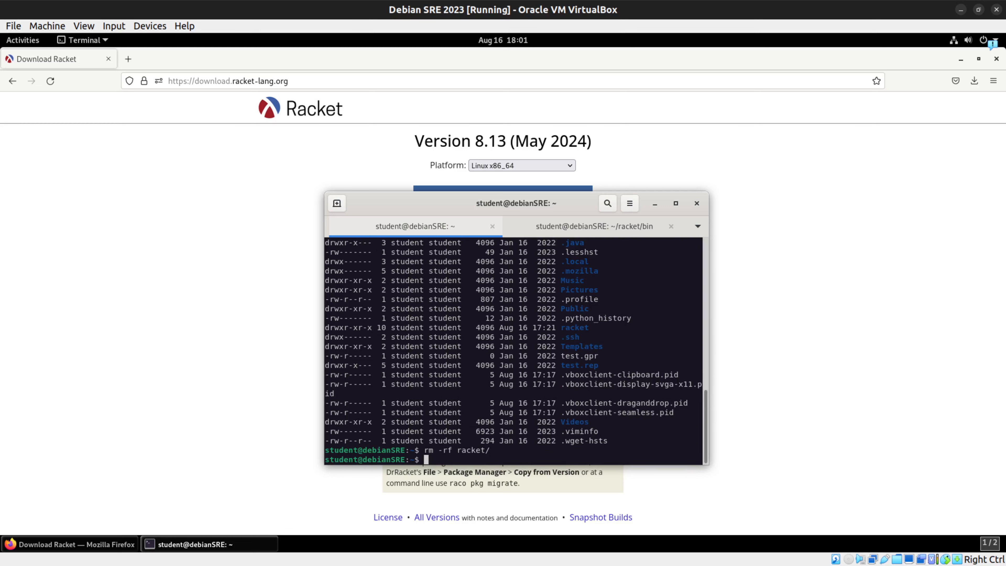
pyautogui.write('racket')
pyautogui.press('Return')
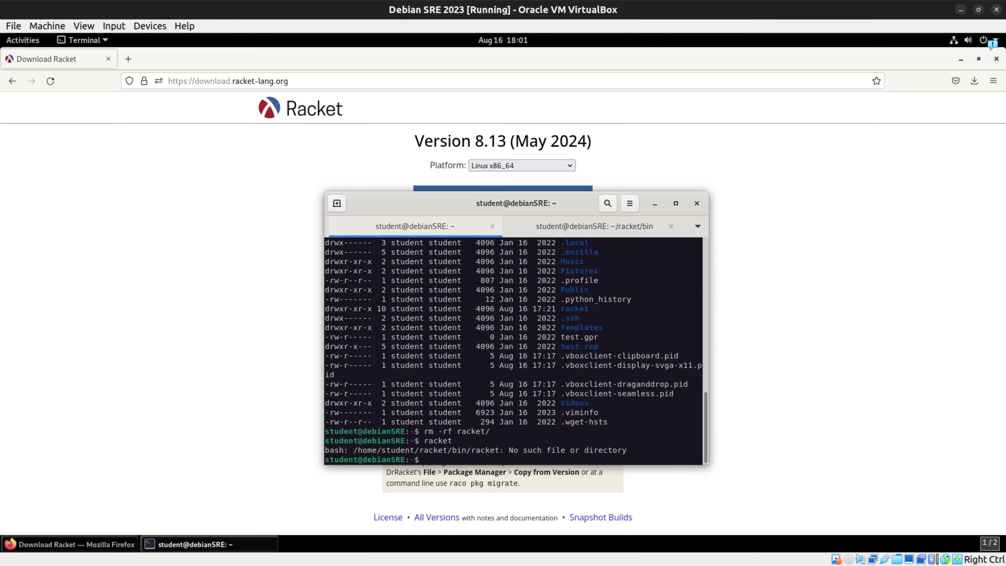
pyautogui.write('raco')
pyautogui.press('Return')
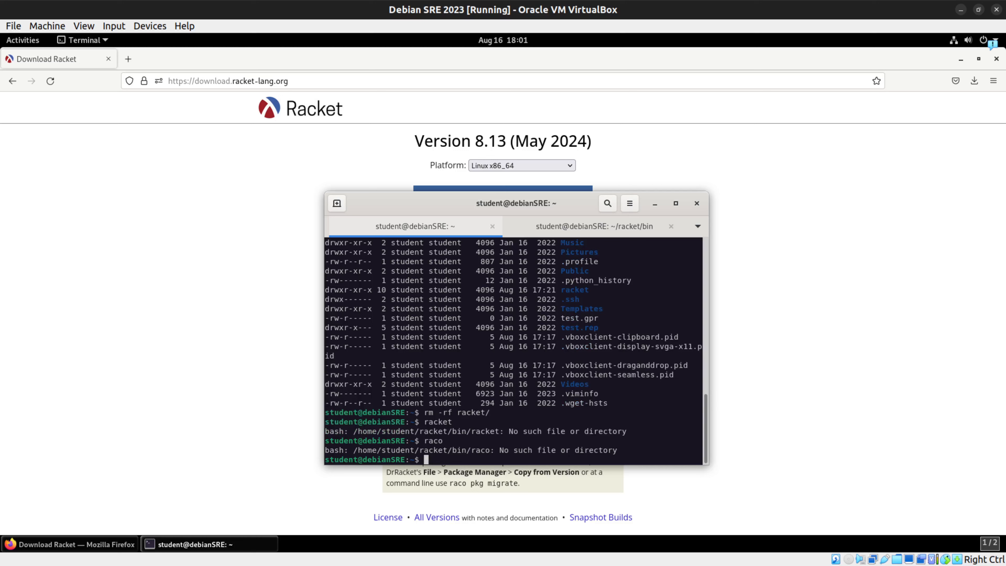
# Step: Reload ~/.bashrc with source, and rerun raco and racket to test whether the shell still looks for them
pyautogui.write('source')
pyautogui.write('~/.bashrc')
pyautogui.press('Return')
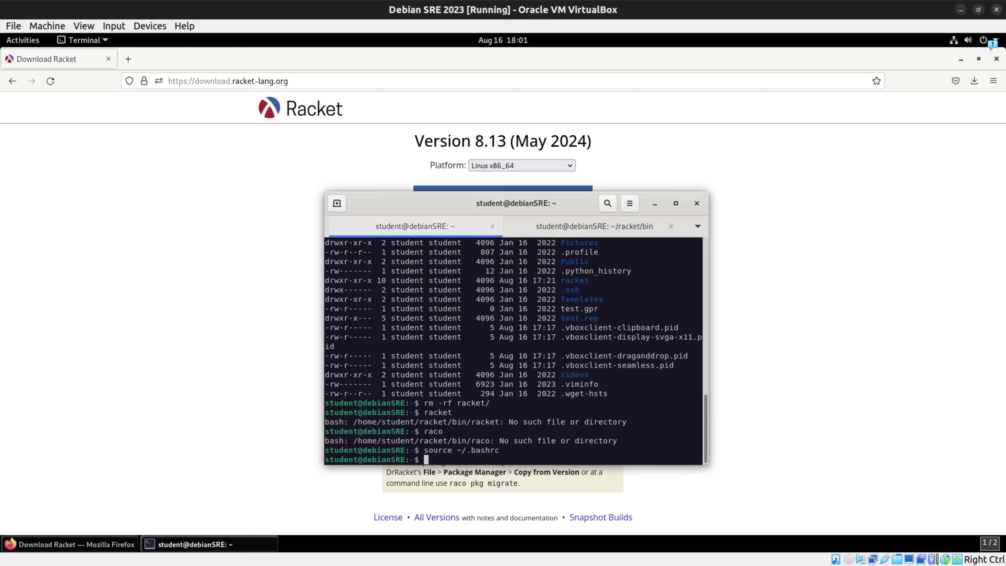
pyautogui.press('Up')
pyautogui.press('Up')
pyautogui.press('Return')
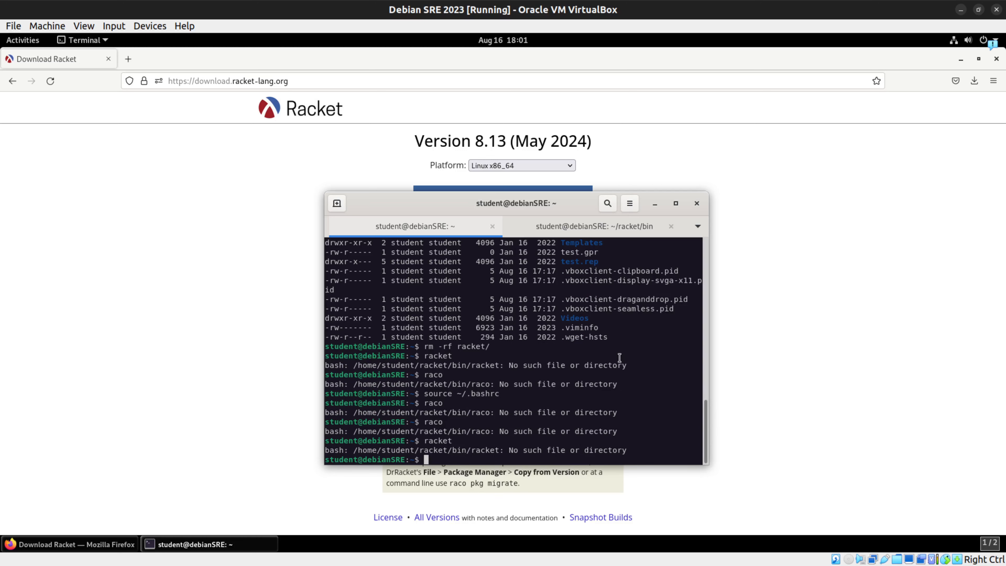
# Step: Change into the .config directory and list its contents with ll
pyautogui.write('cd ')
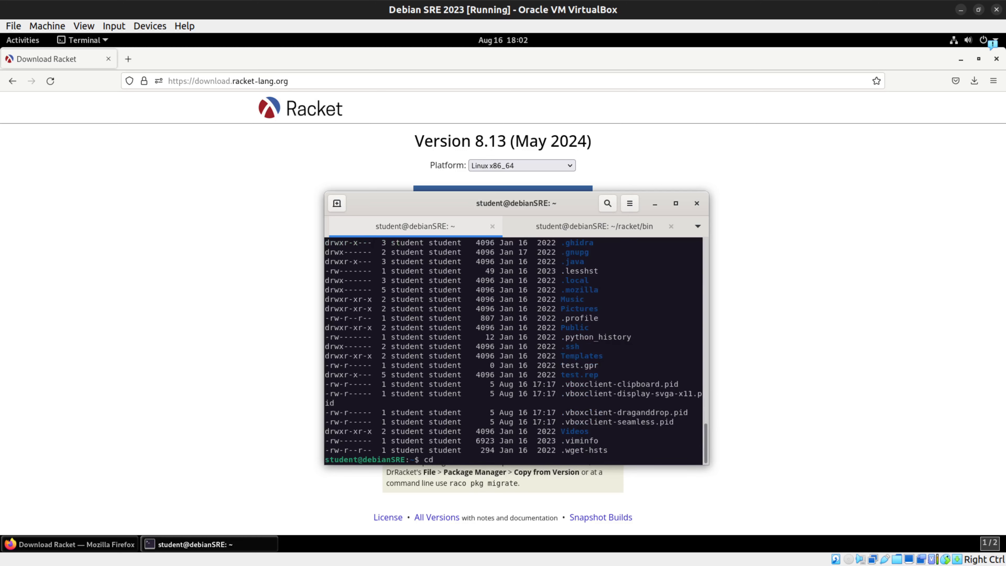
pyautogui.write('.config')
pyautogui.press('Return')
pyautogui.write('ll')
pyautogui.press('Return')
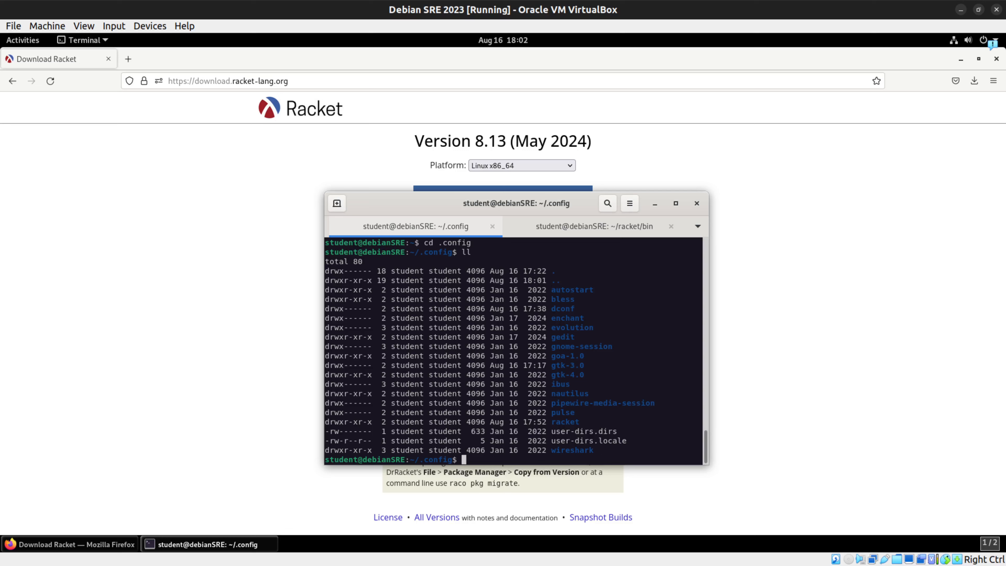
# Step: Delete the racket folder inside .config with rm -rf and list the directory again
pyautogui.write('rm -rf racket')
pyautogui.press('Return')
pyautogui.write('ll')
pyautogui.press('Return')
pyautogui.write('cd')
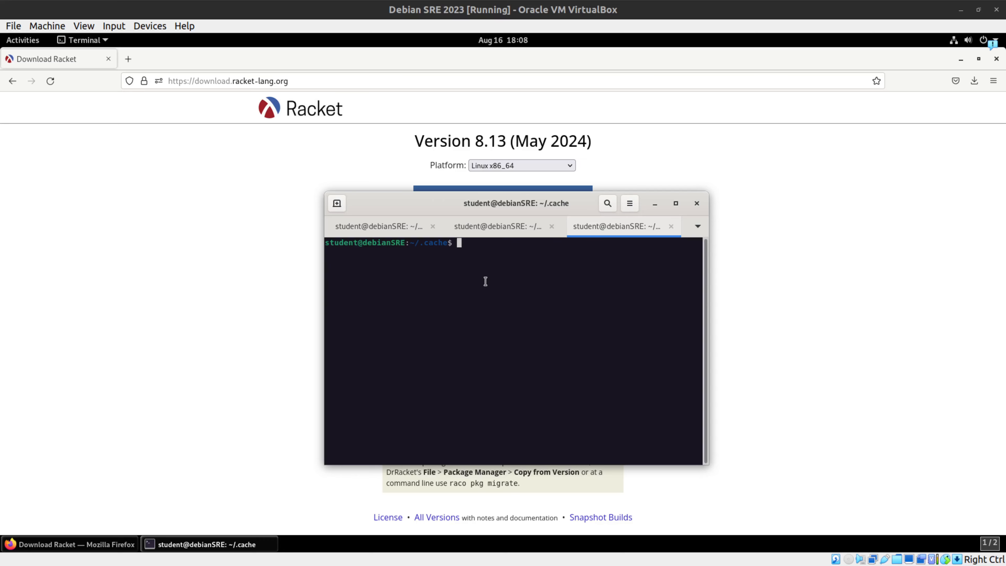
# Step: Run raco and racket in the new terminal session in ~/.cache to check whether the commands are still found
pyautogui.write('raco')
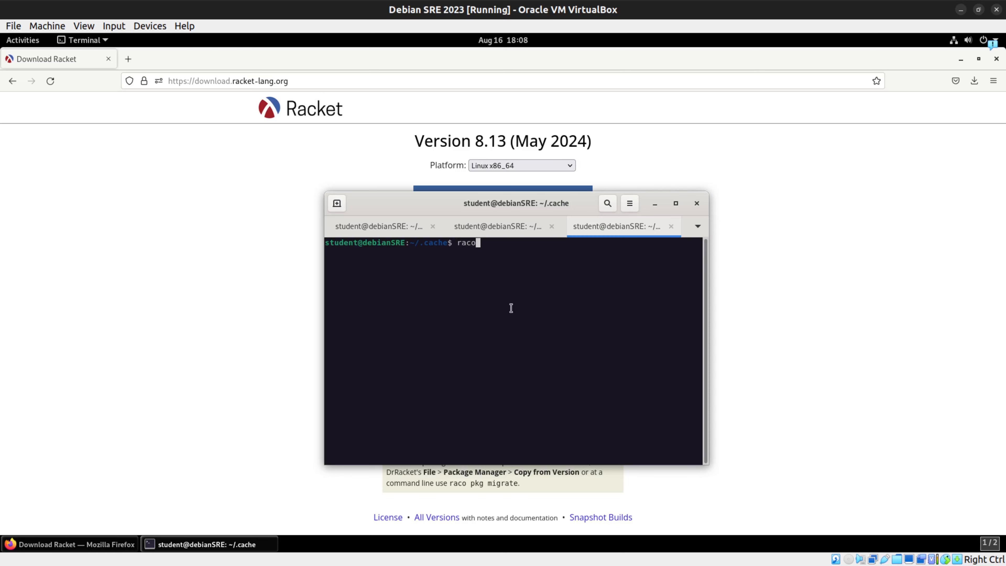
pyautogui.press('Return')
pyautogui.write('racket')
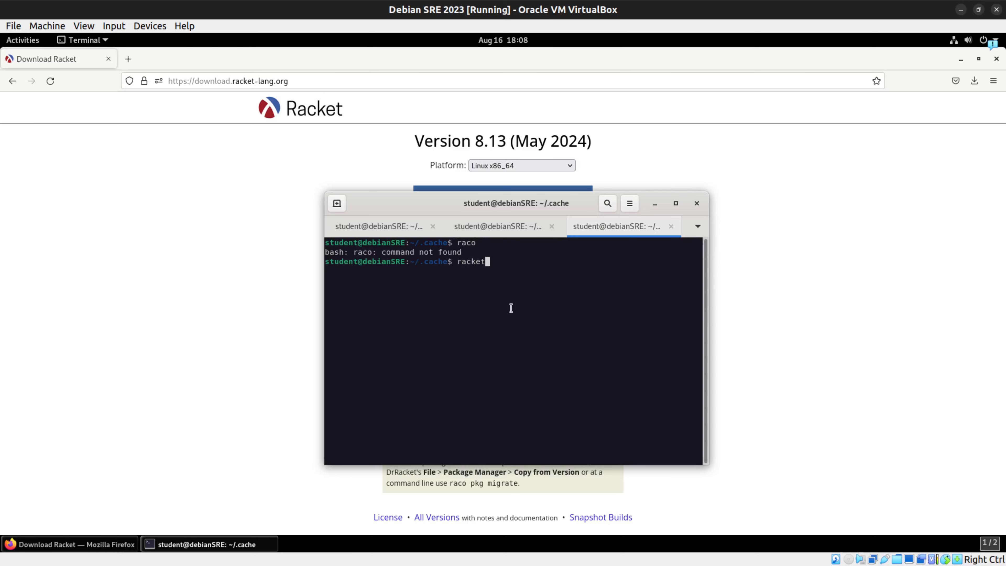
pyautogui.press('Return')
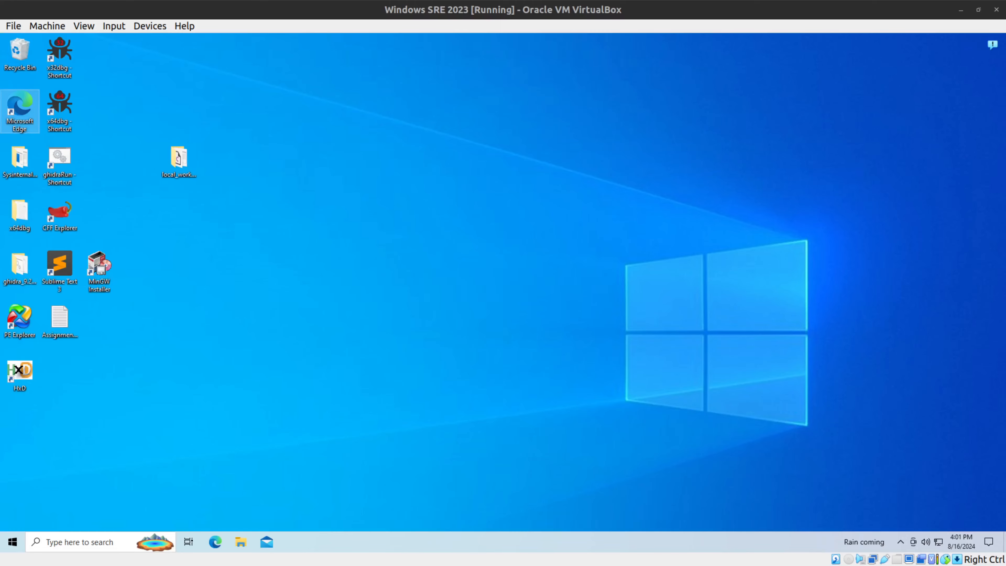
# Step: Open Microsoft Edge in the Windows virtual machine, search the web for racket lang, and open the Racket website
pyautogui.doubleClick(20, 112)
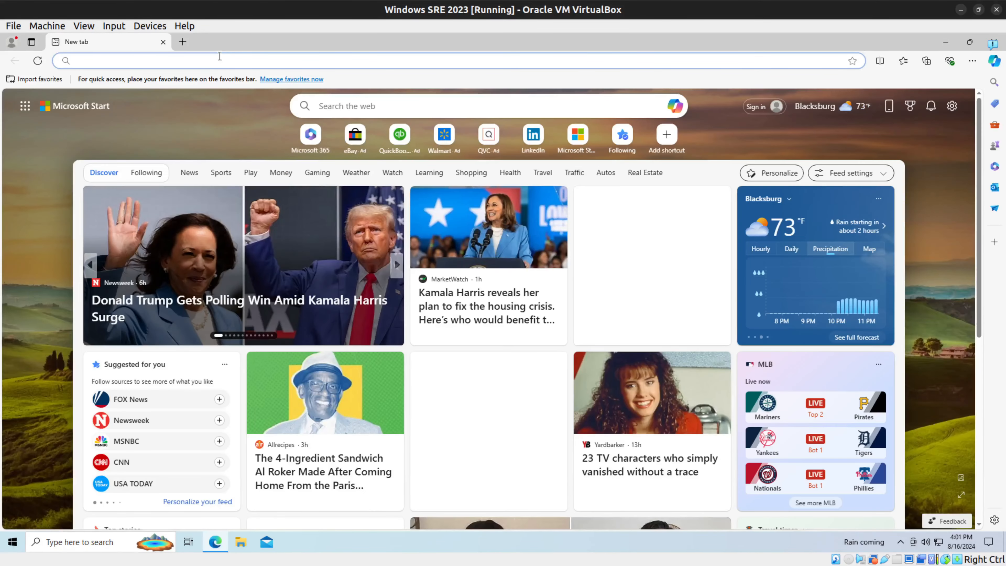
pyautogui.write('rackety')
pyautogui.press('Return')
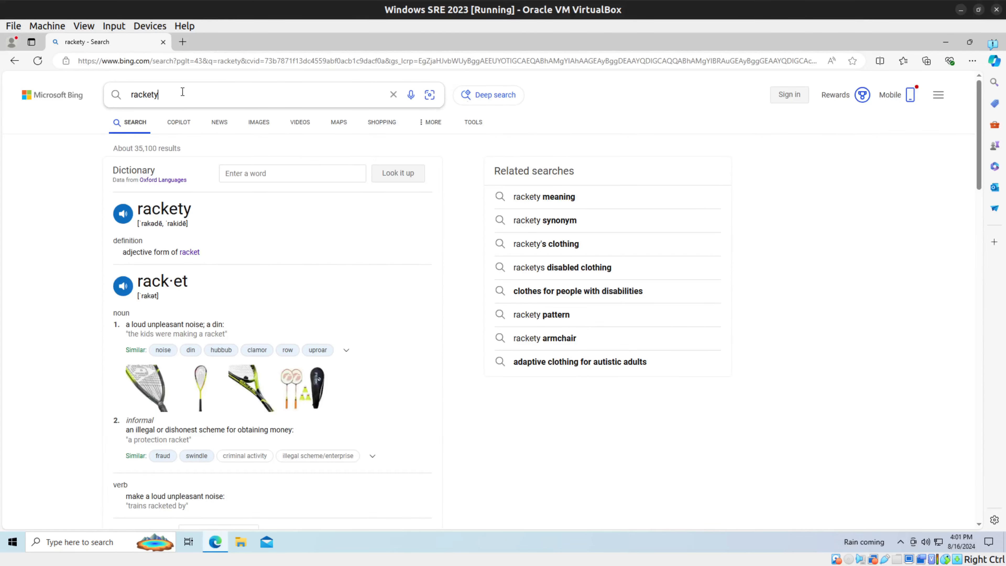
pyautogui.press('BackSpace')
pyautogui.write('lang')
pyautogui.press('Return')
pyautogui.click(132, 191)
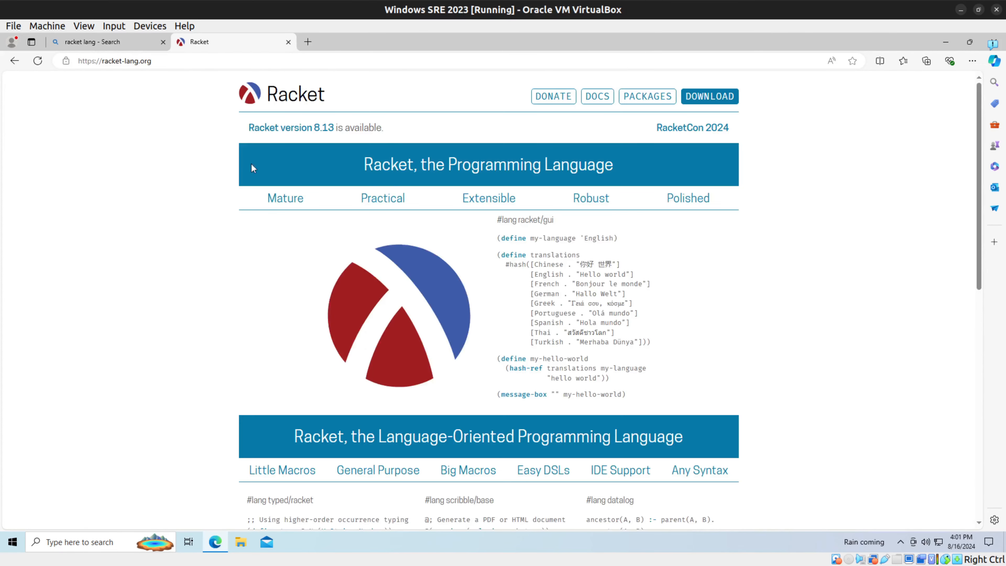
# Step: Download the installer racket-8.13-x86_64-win32-cs.exe from the Racket download page and launch it with permission to change the device
pyautogui.click(713, 92)
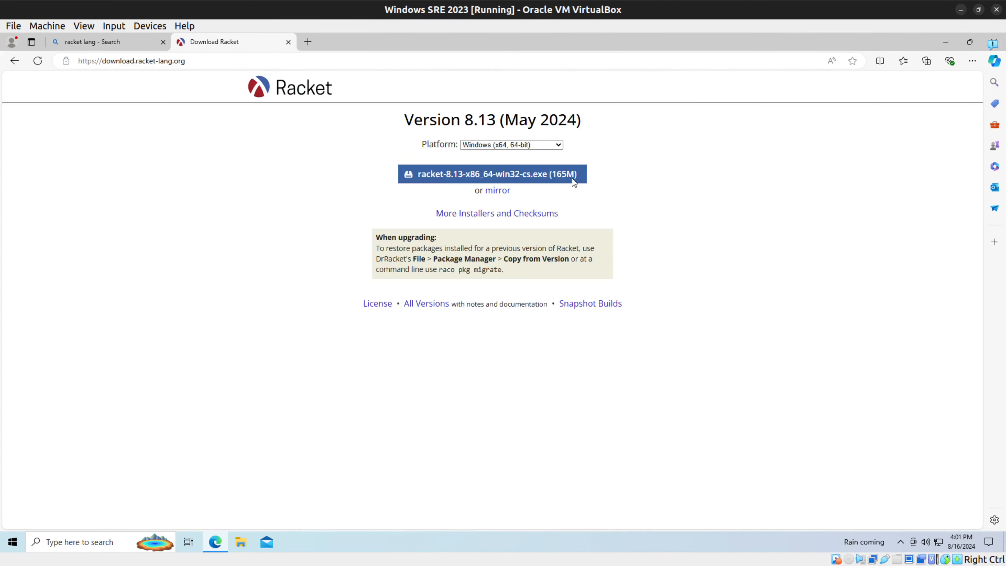
pyautogui.click(566, 177)
pyautogui.click(810, 121)
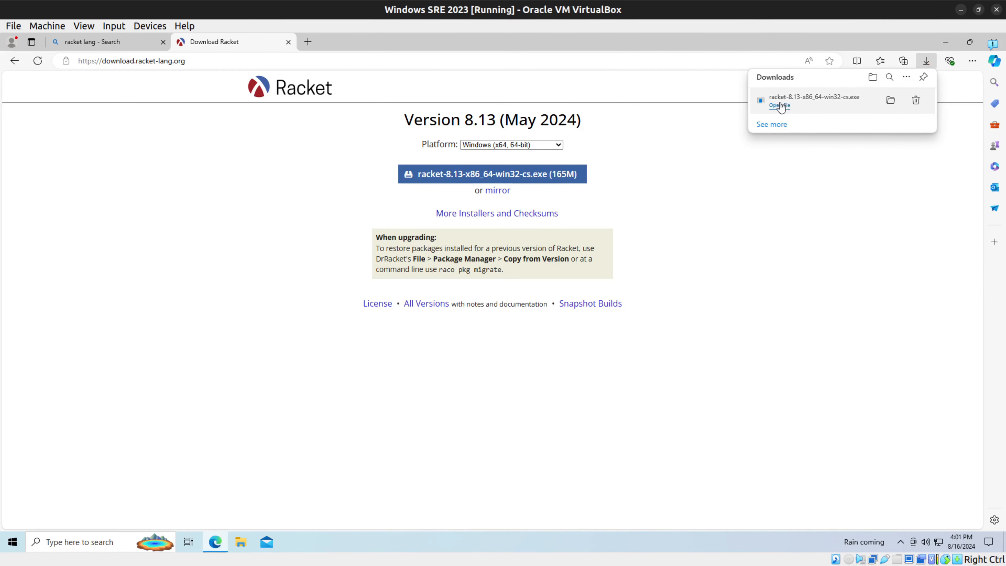
pyautogui.click(780, 107)
pyautogui.click(442, 362)
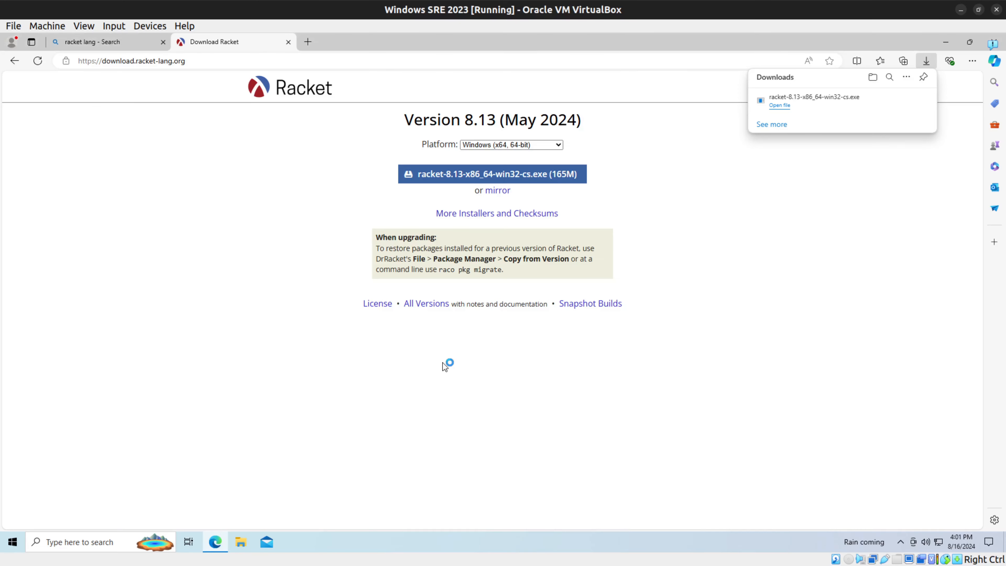
# Step: Install Racket v8.13 in C:\Program Files\Racket\ with the Start Menu folder Racket, and finish the setup wizard
pyautogui.click(561, 371)
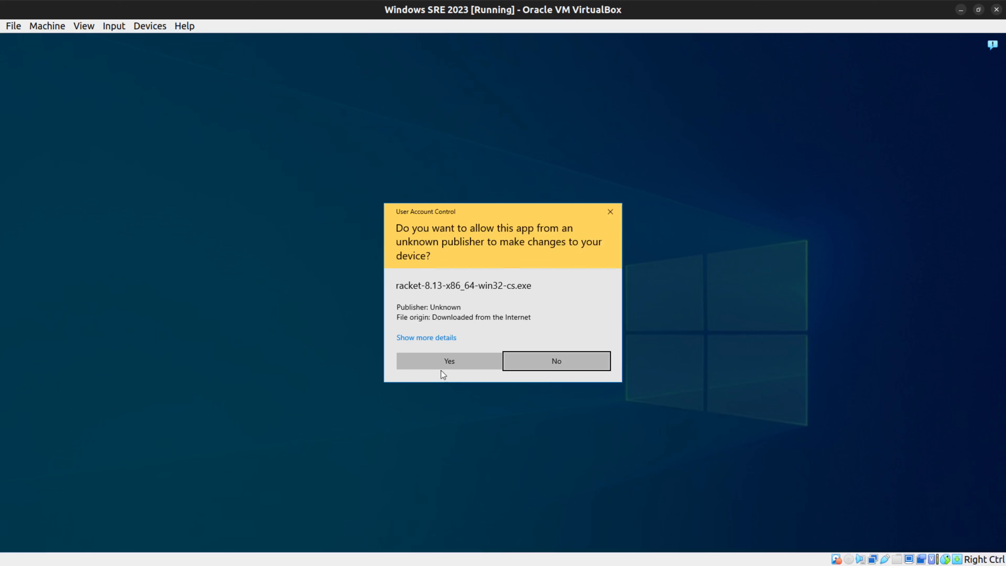
pyautogui.click(576, 357)
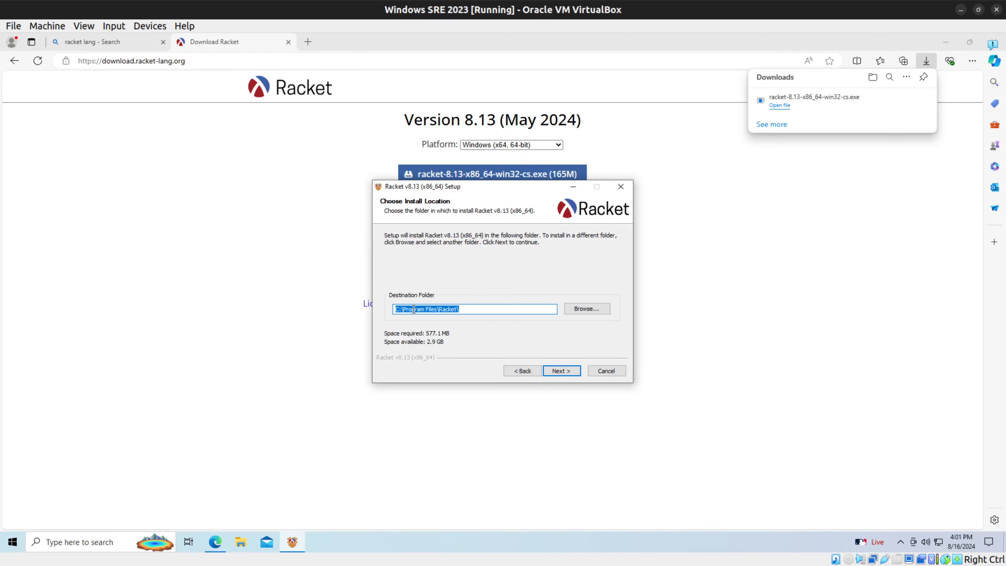
pyautogui.click(575, 370)
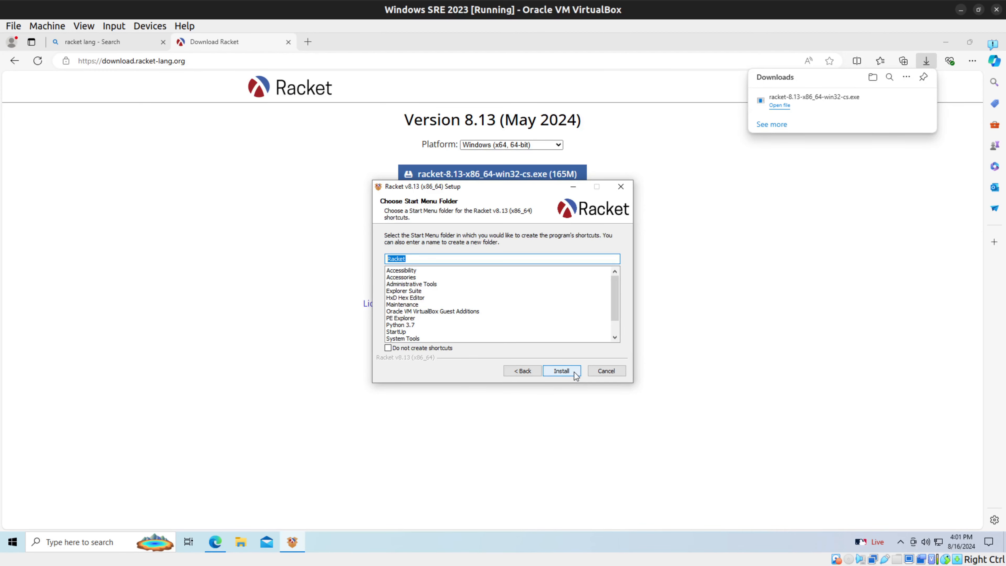
pyautogui.scroll(2, 470, 313)
pyautogui.click(570, 374)
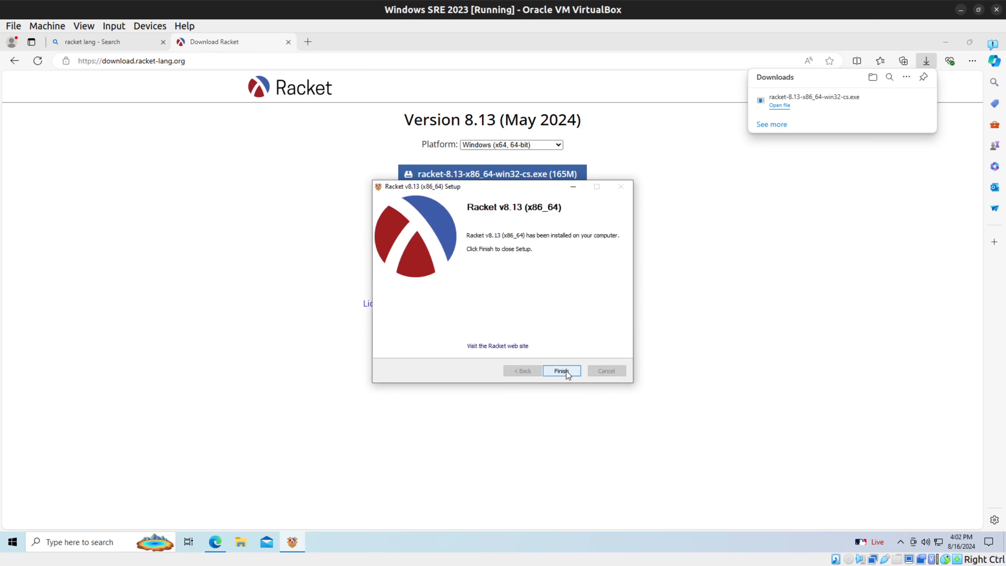
pyautogui.click(560, 370)
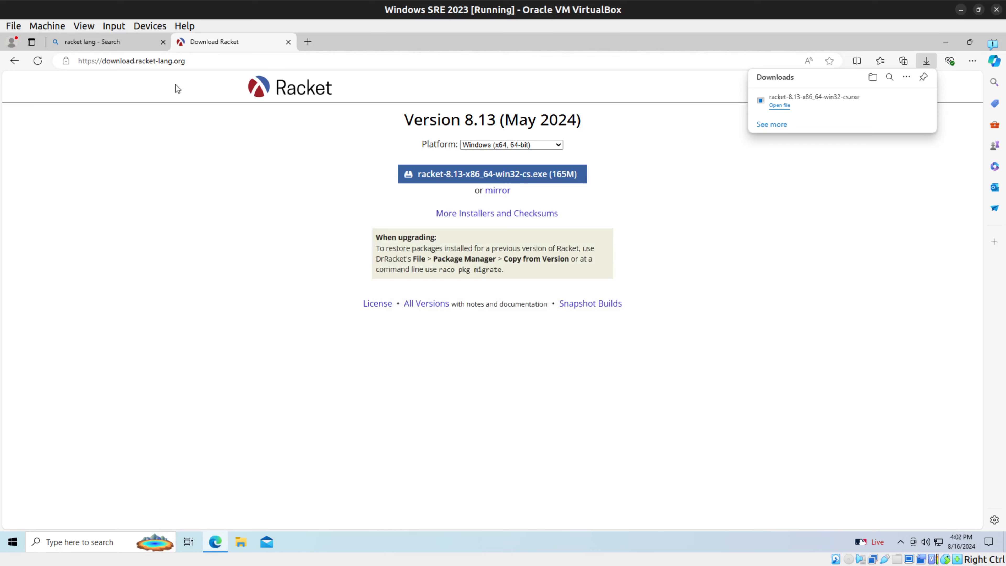
# Step: Open Command Prompt and run raco and racket to test whether Windows recognizes the commands
pyautogui.click(104, 543)
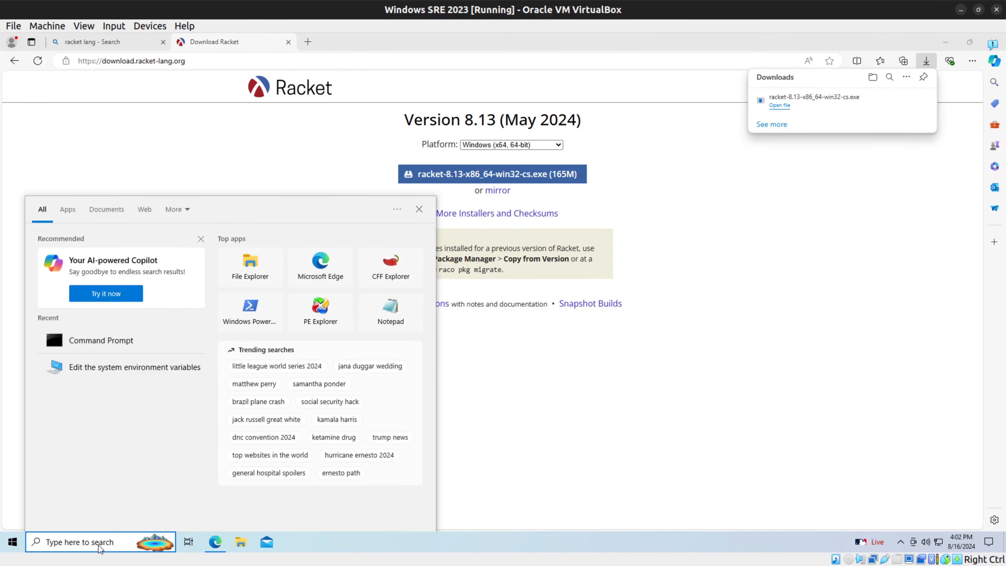
pyautogui.click(107, 340)
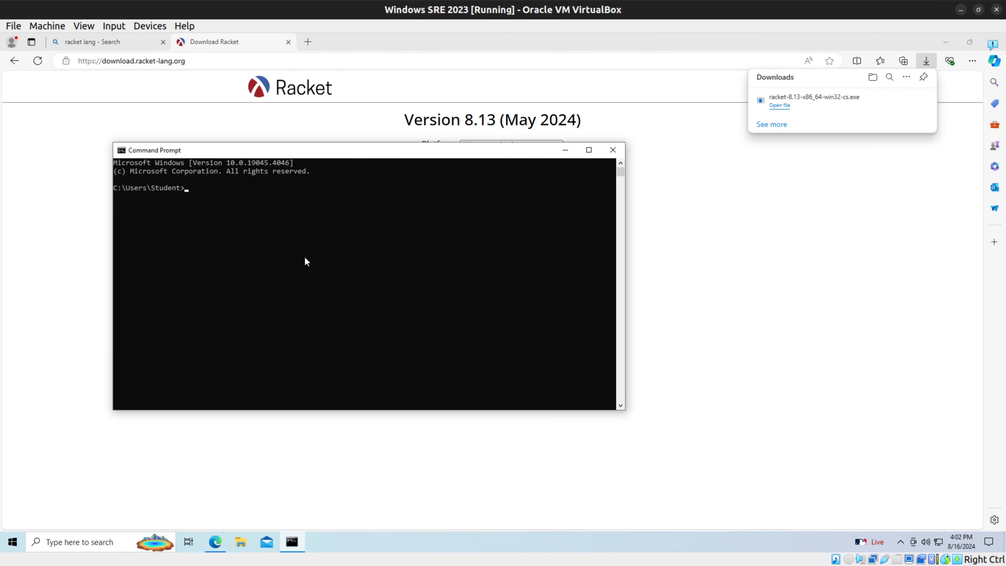
pyautogui.write('raco')
pyautogui.press('Return')
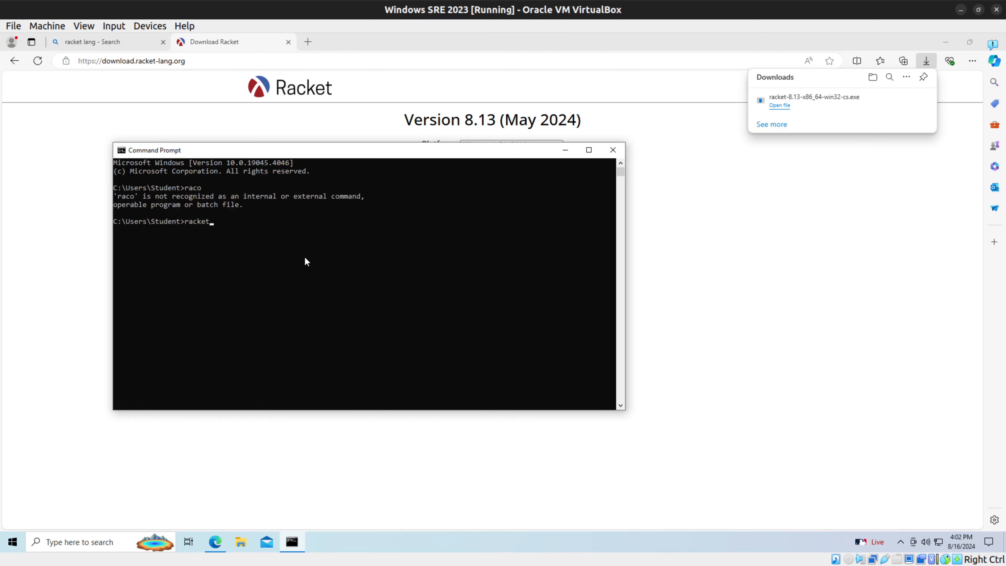
pyautogui.write('racket')
pyautogui.press('Return')
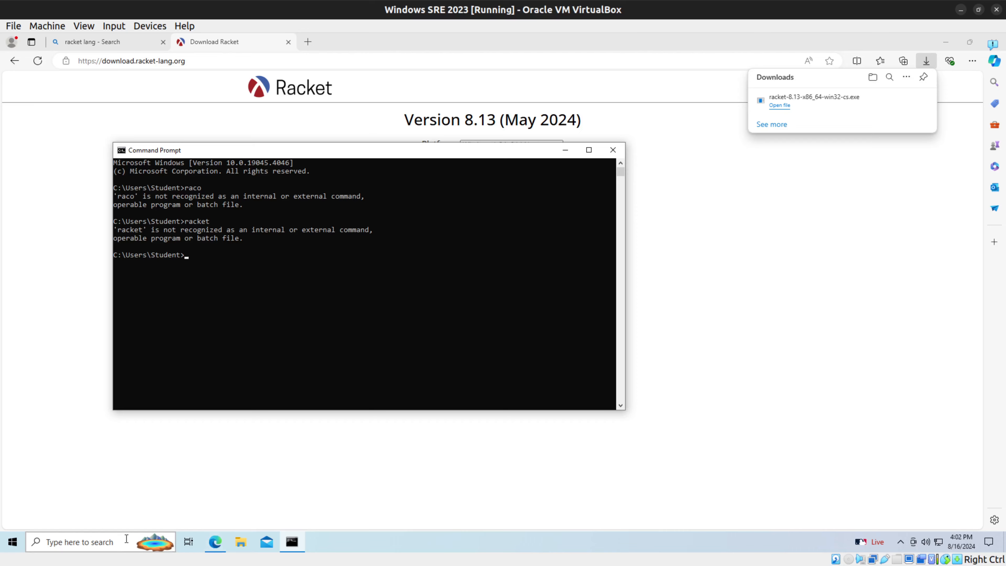
# Step: Open the Windows settings for editing the system environment variables
pyautogui.click(126, 538)
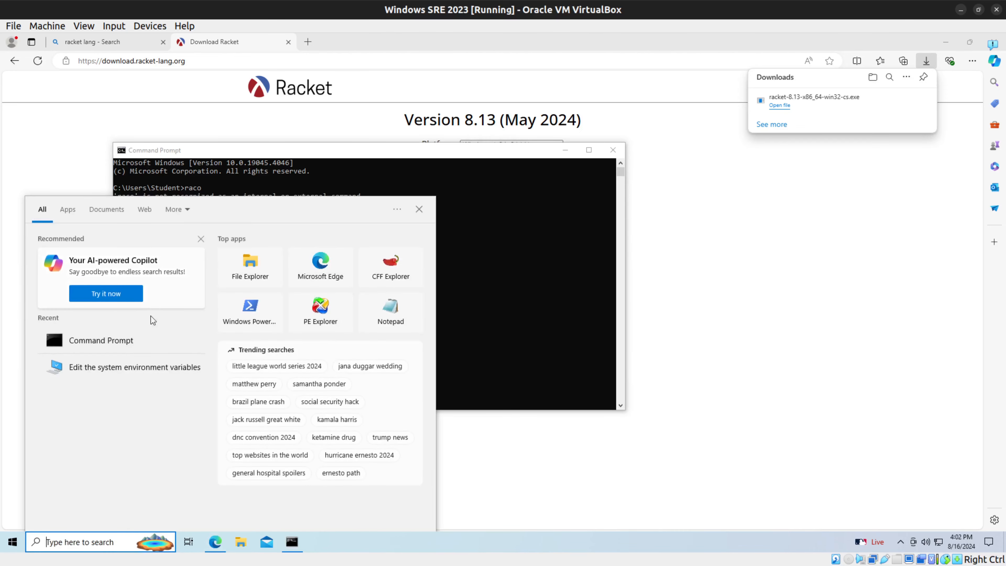
pyautogui.click(146, 372)
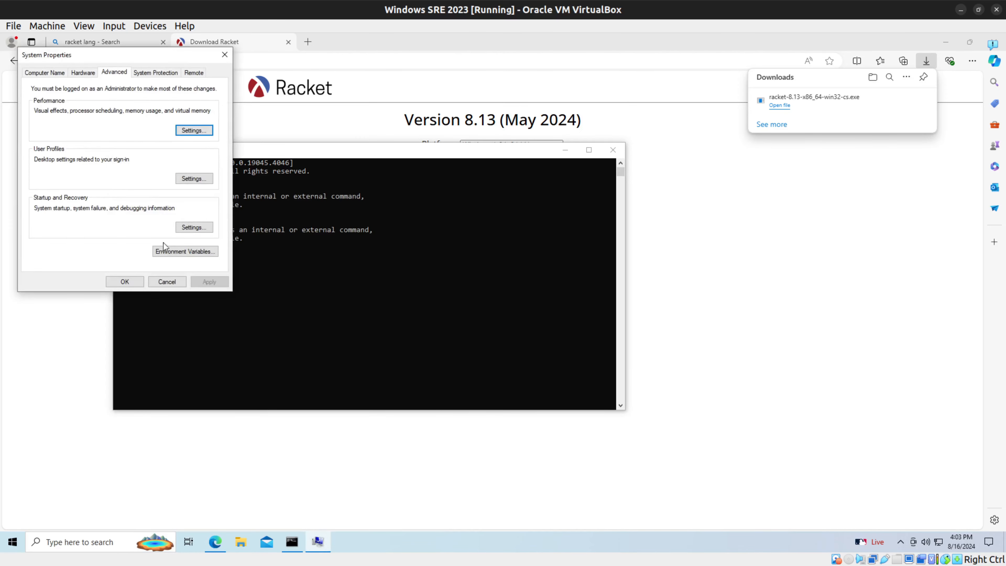
pyautogui.click(74, 542)
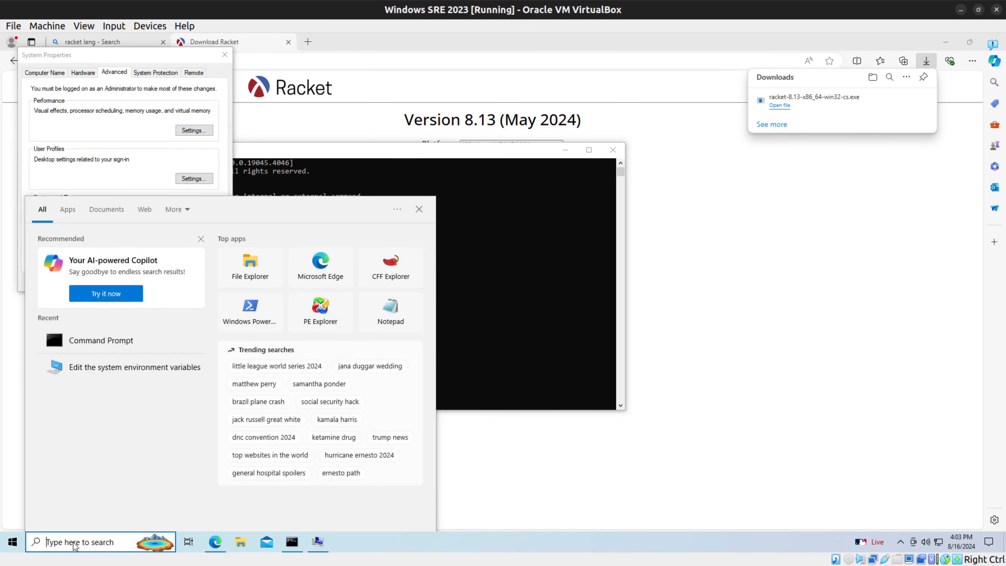
pyautogui.write('path')
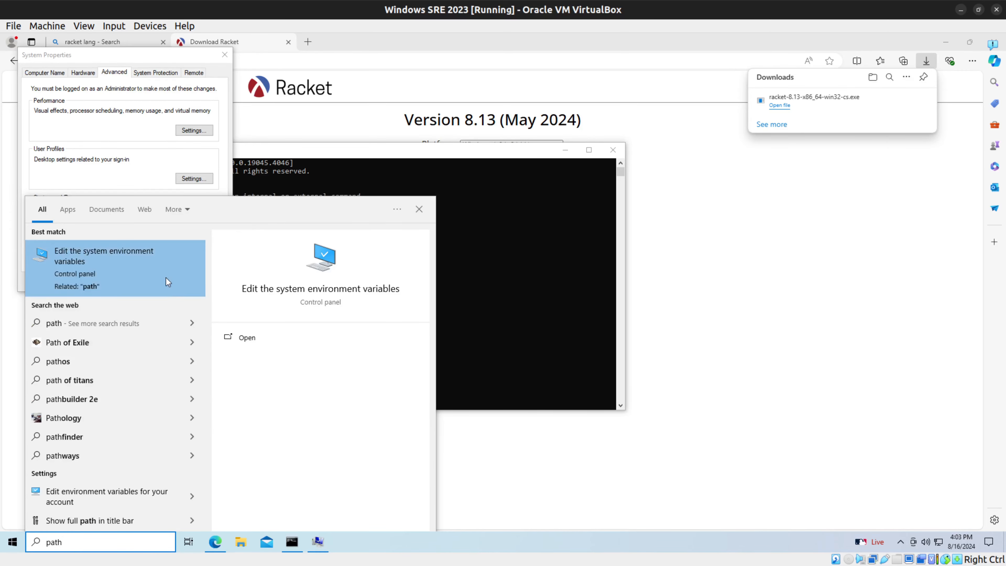
pyautogui.click(419, 209)
# Step: Open Environment Variables and add the entry C:\ProgramFiles\Racket to the user's Path variable
pyautogui.click(178, 252)
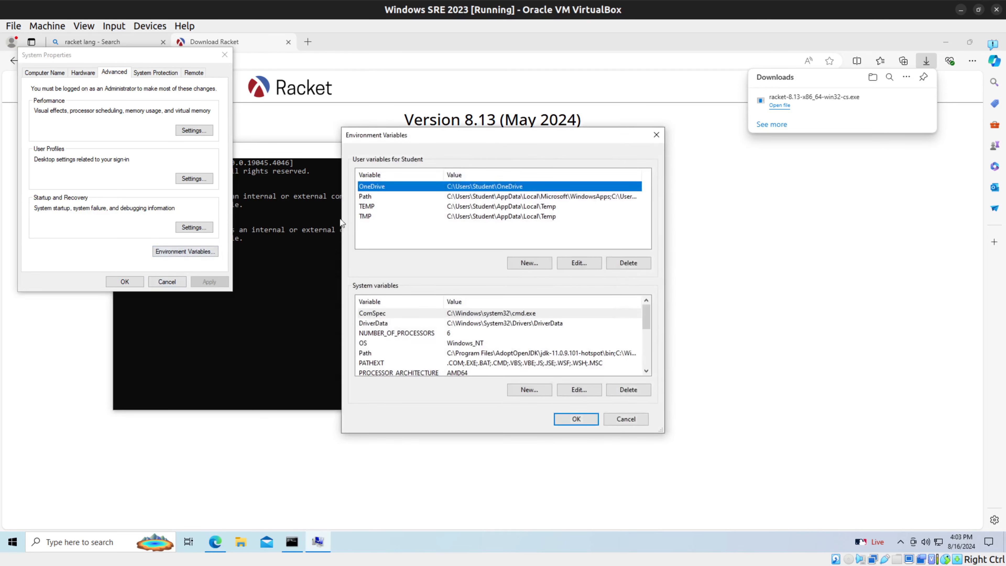
pyautogui.doubleClick(442, 198)
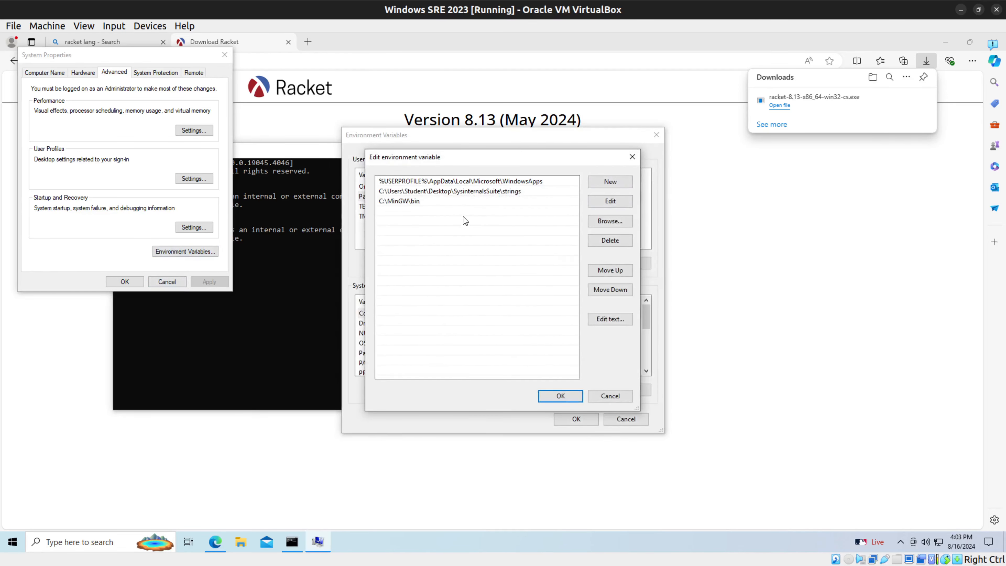
pyautogui.click(629, 184)
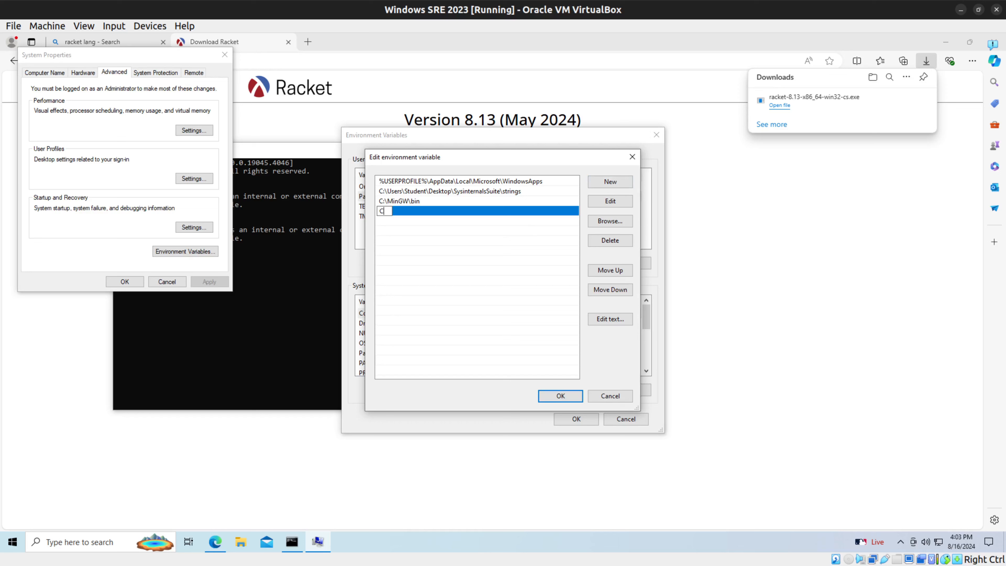
pyautogui.write('C:\\ProramFiles\\Racket')
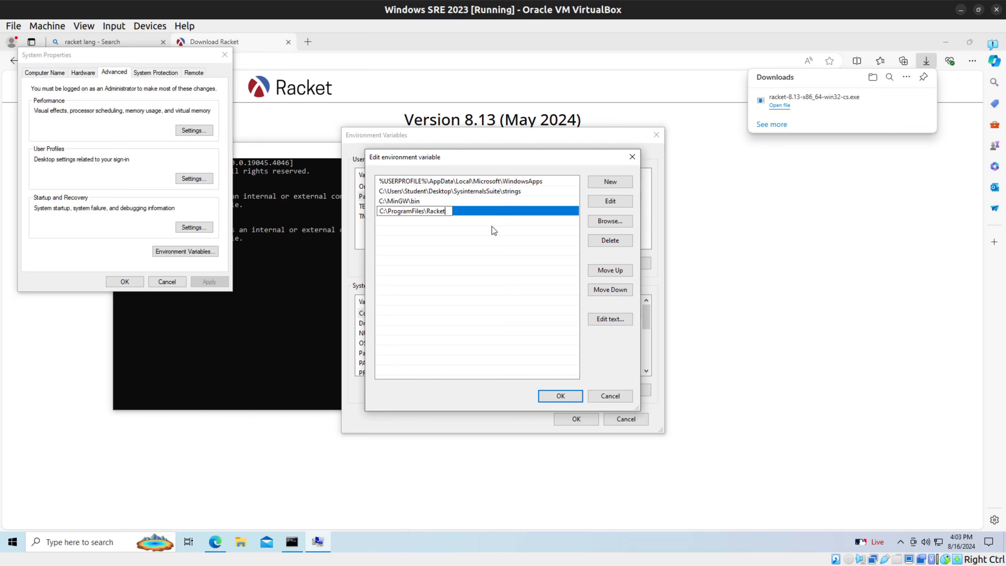
pyautogui.press('Return')
pyautogui.click(560, 395)
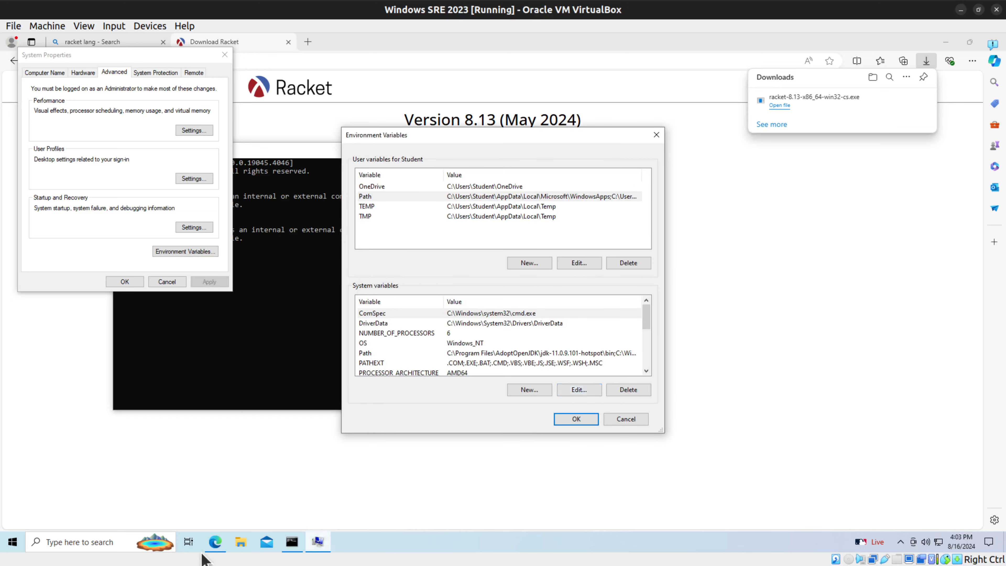
# Step: Browse to C:\Program Files\Racket in File Explorer, select its full path, and look through the folder's programs
pyautogui.click(241, 542)
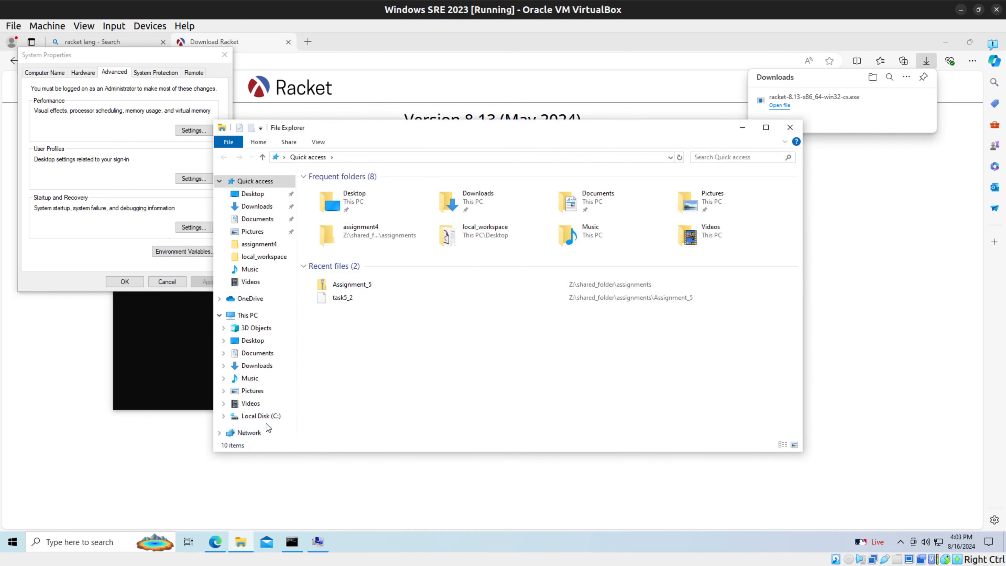
pyautogui.click(261, 416)
pyautogui.doubleClick(361, 213)
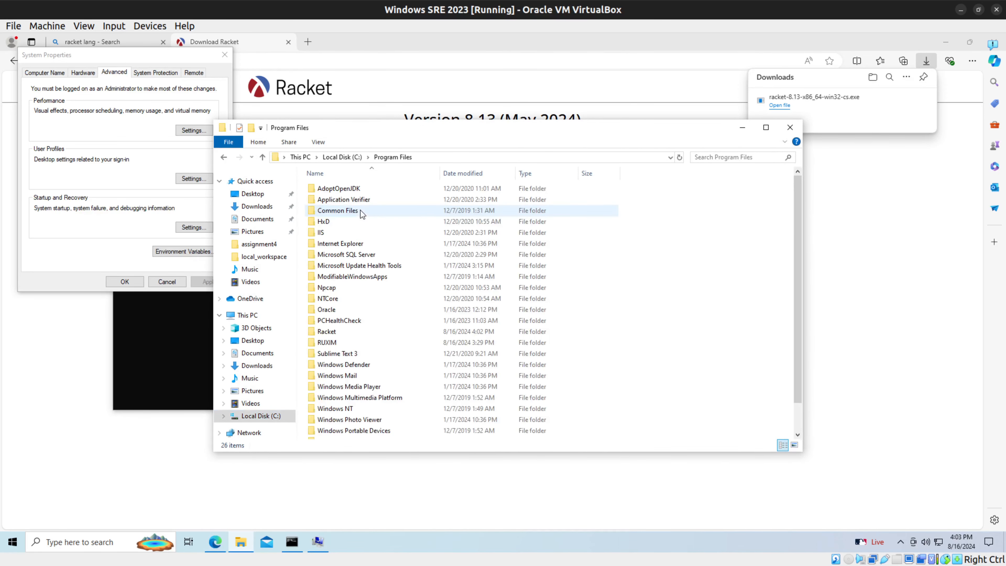
pyautogui.doubleClick(344, 337)
pyautogui.click(495, 157)
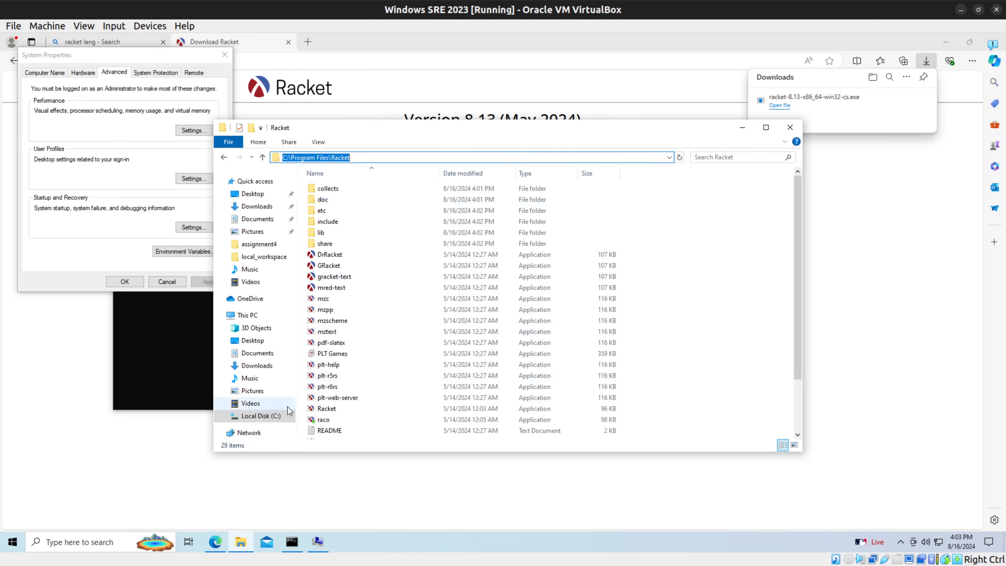
pyautogui.scroll(-2, 329, 376)
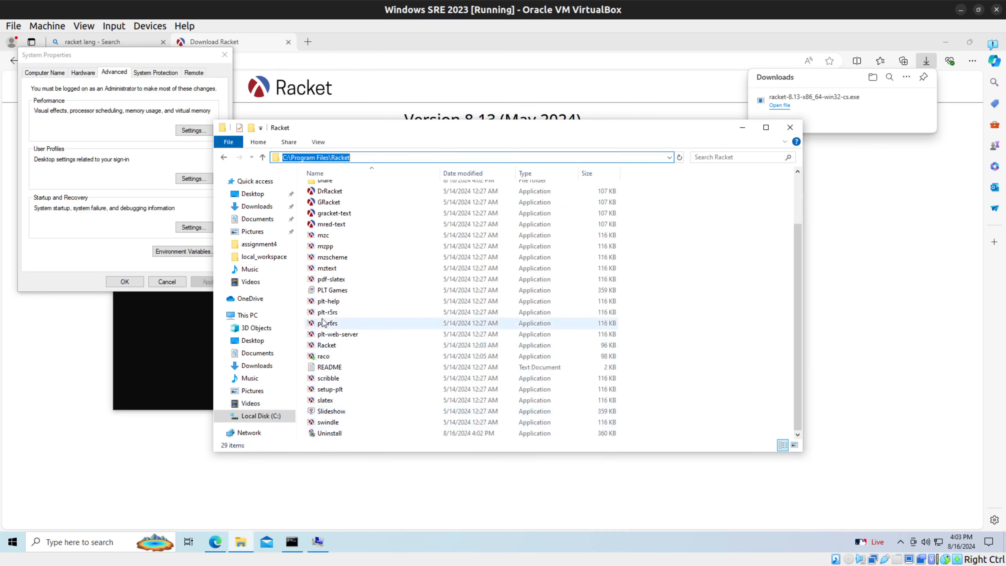
pyautogui.scroll(2, 333, 257)
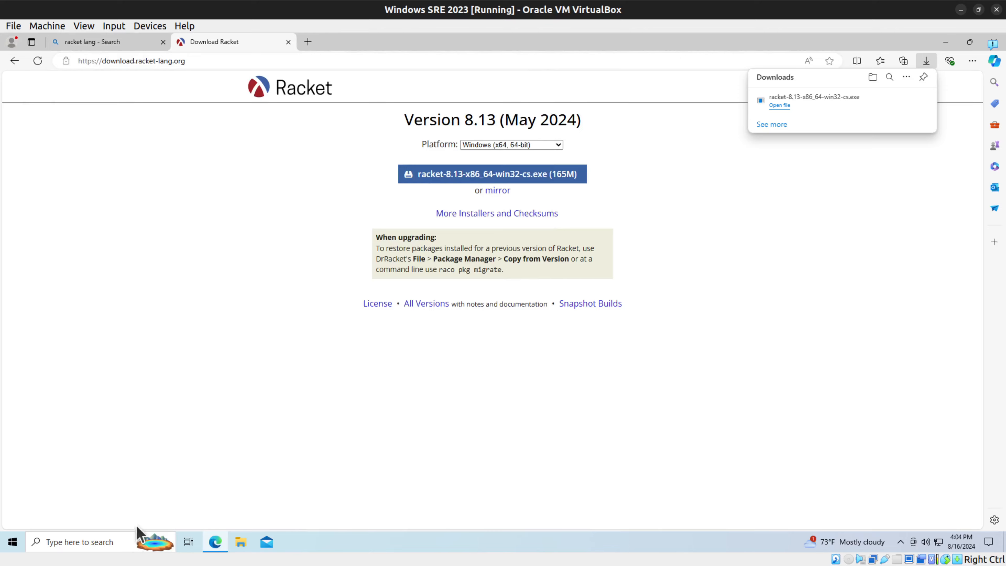
# Step: Reopen Environment Variables, make sure the user's Path variable contains C:\Program Files\Racket, and confirm the settings
pyautogui.click(134, 542)
pyautogui.click(102, 370)
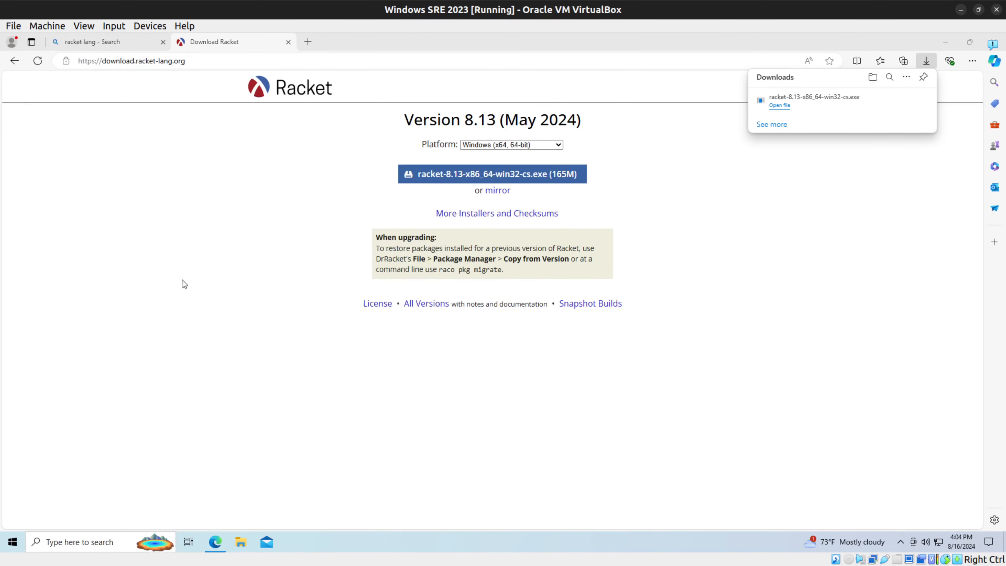
pyautogui.click(204, 278)
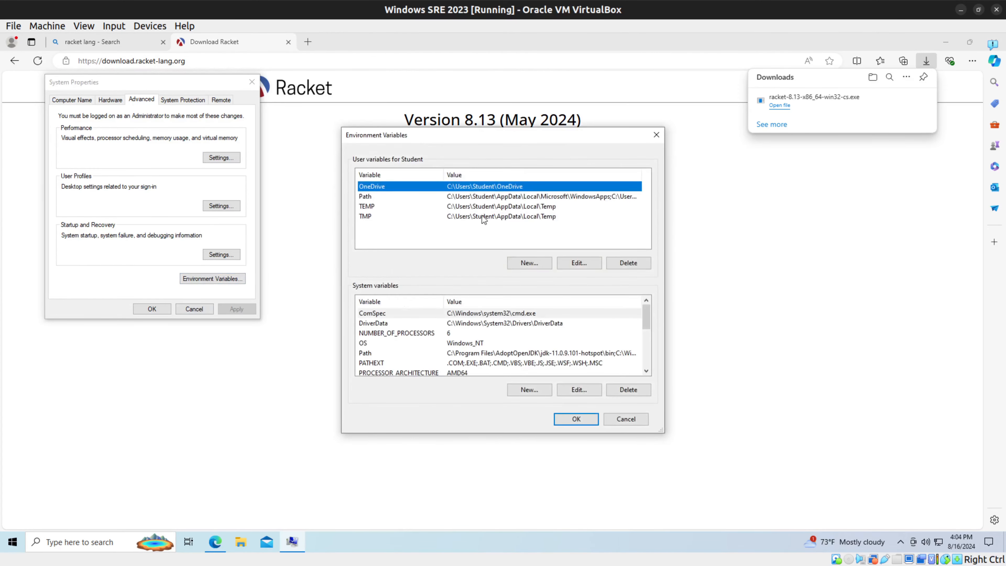
pyautogui.click(469, 197)
pyautogui.click(576, 419)
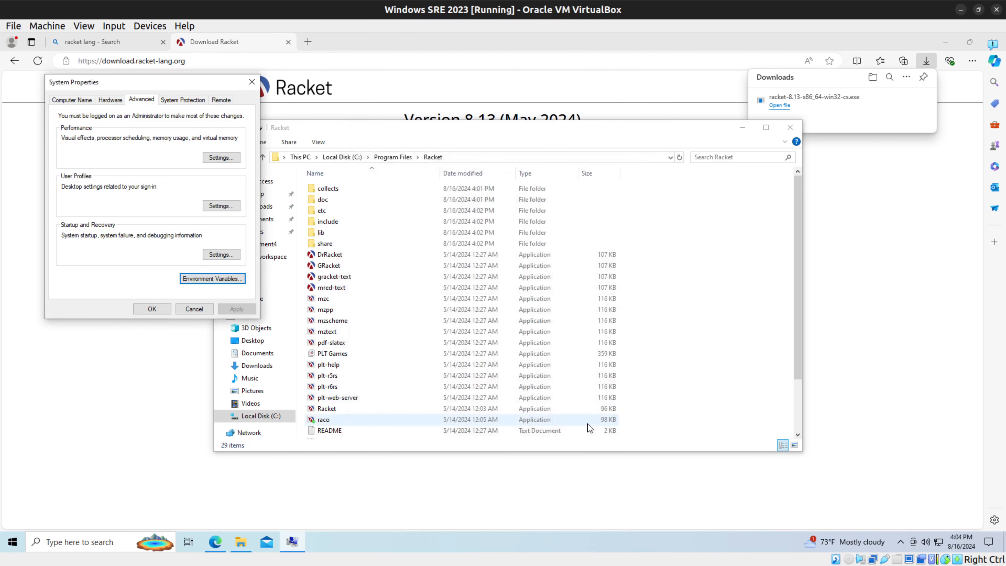
pyautogui.click(151, 308)
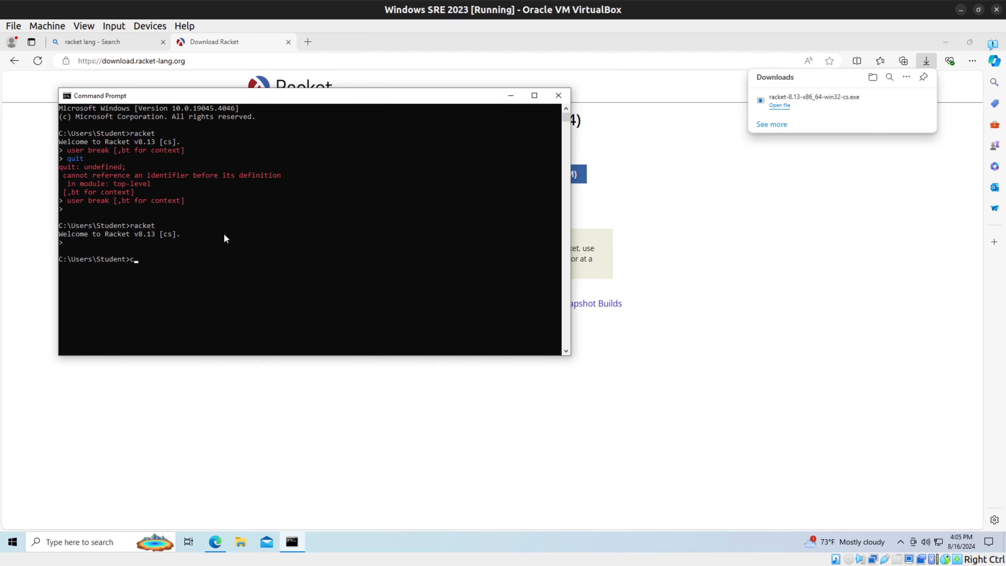
# Step: Test racket and raco in Command Prompt, clear the screen, and close the window
pyautogui.write('ls')
pyautogui.press('Return')
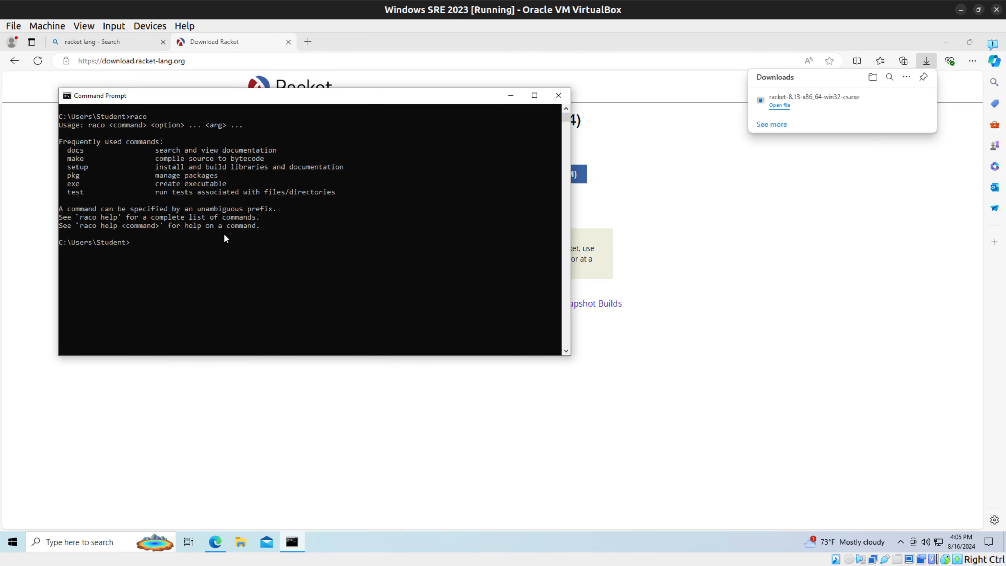
pyautogui.press('Return')
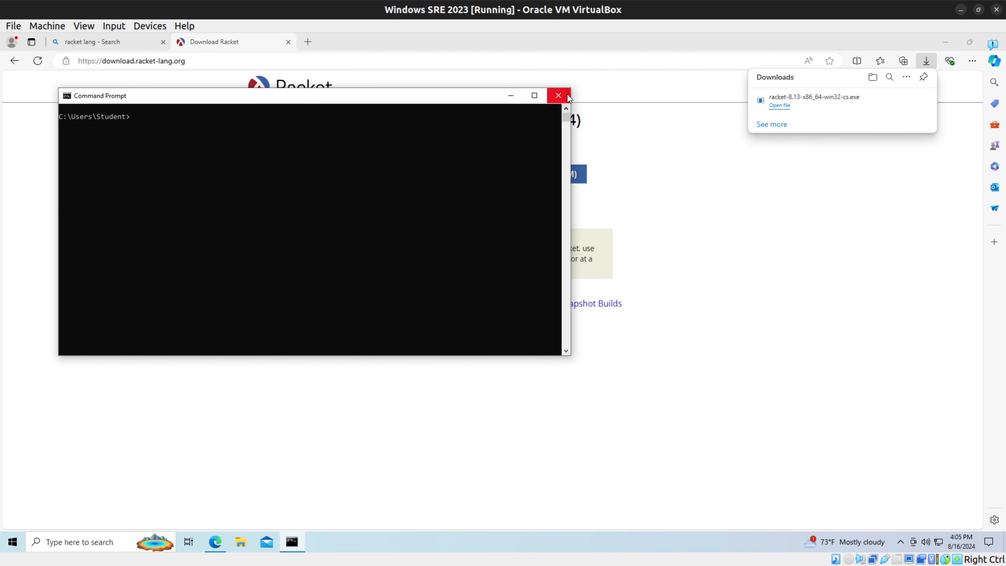
pyautogui.click(558, 96)
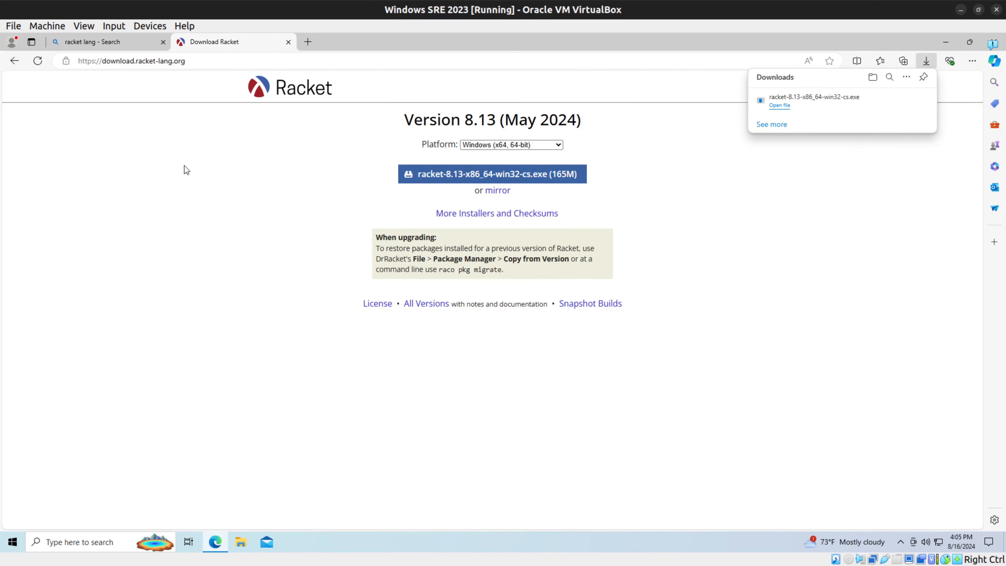
# Step: Delete the C:\Program Files\Racket entry from the user's Path variable and save the environment variables
pyautogui.click(96, 542)
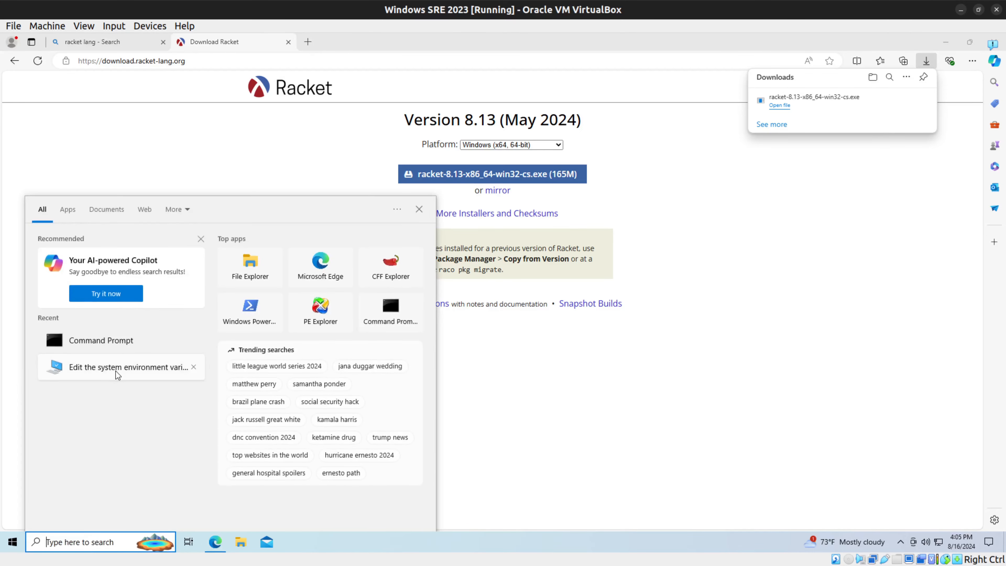
pyautogui.click(116, 368)
pyautogui.click(266, 309)
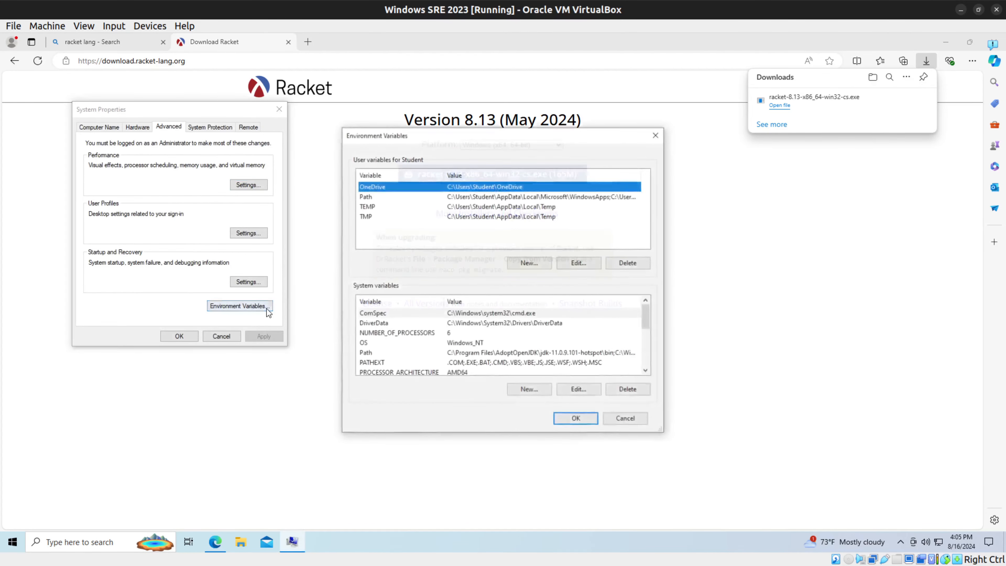
pyautogui.doubleClick(462, 197)
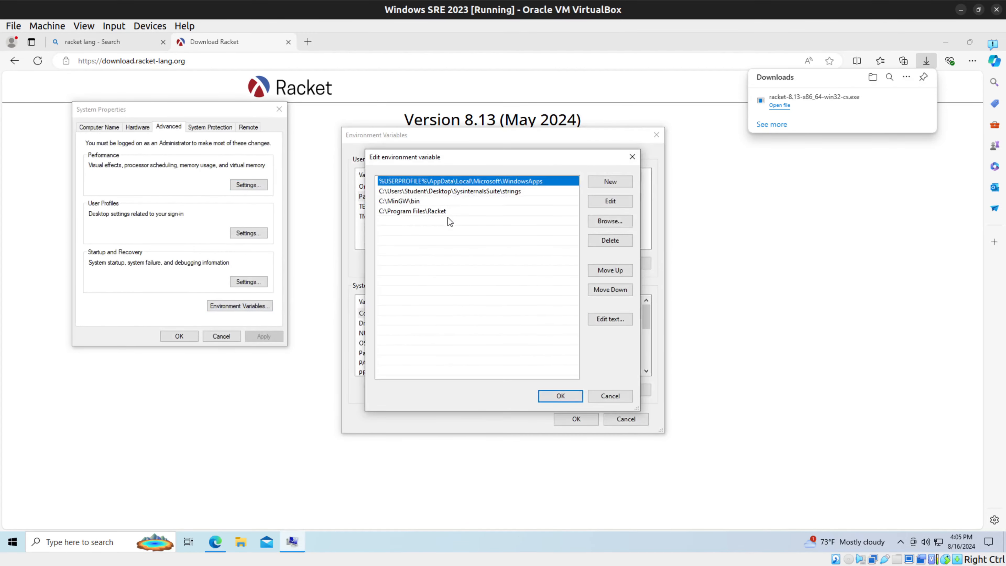
pyautogui.click(448, 213)
pyautogui.click(560, 395)
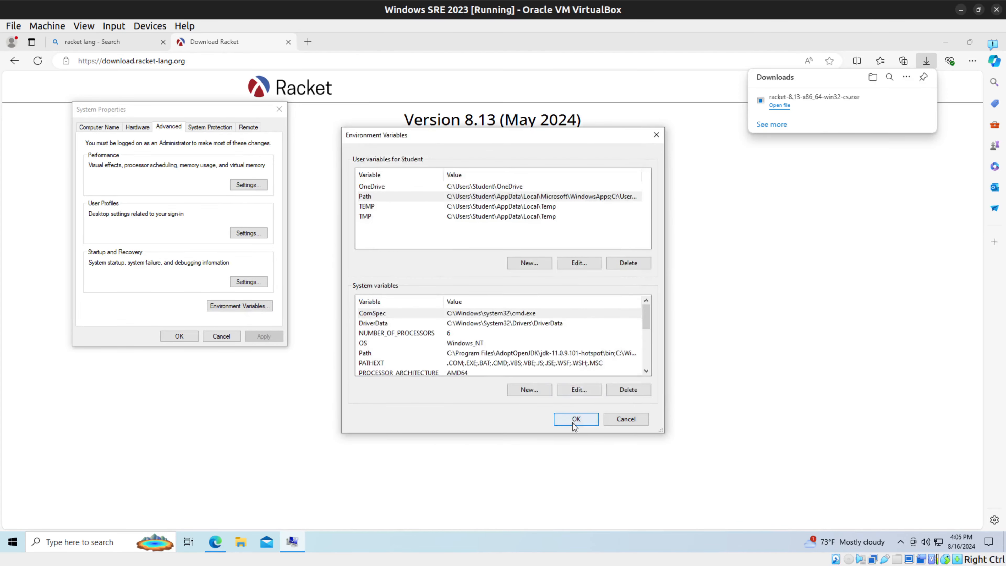
pyautogui.click(576, 419)
pyautogui.click(188, 341)
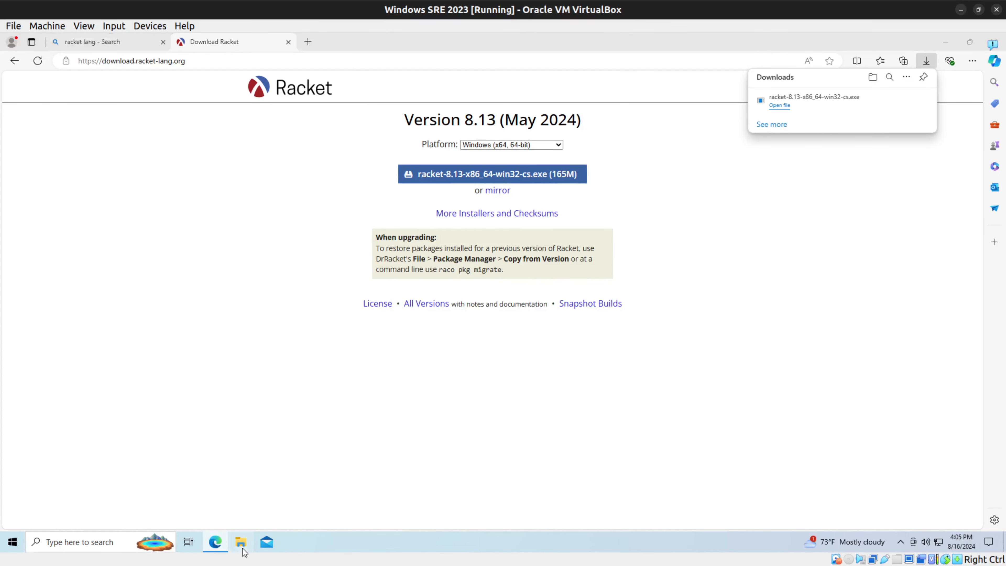
# Step: Run the Uninstall program in C:\Program Files\Racket and confirm removing Racket
pyautogui.click(241, 541)
pyautogui.click(260, 419)
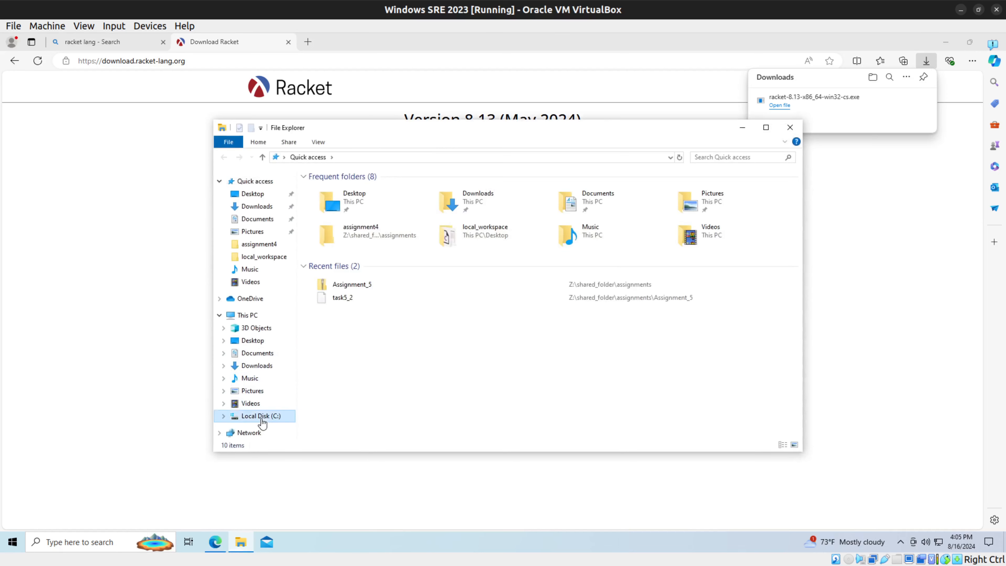
pyautogui.doubleClick(357, 222)
pyautogui.click(354, 330)
pyautogui.click(355, 329)
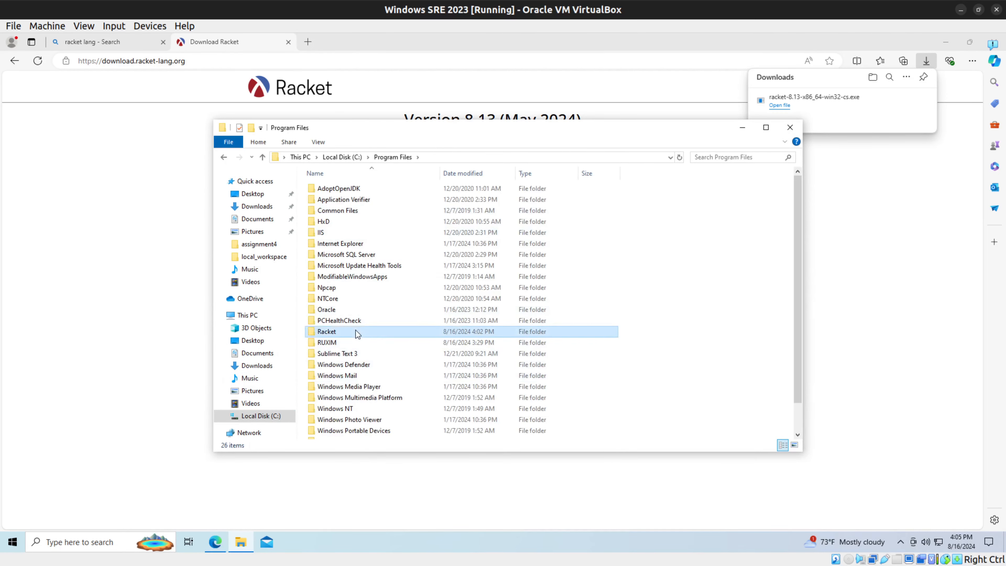
pyautogui.doubleClick(362, 334)
pyautogui.scroll(-2, 361, 337)
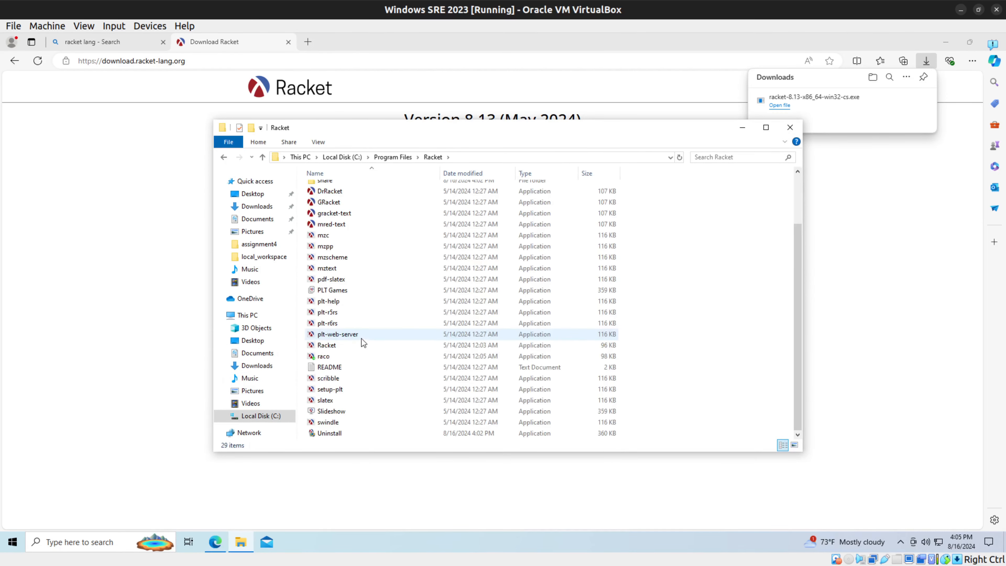
pyautogui.doubleClick(364, 433)
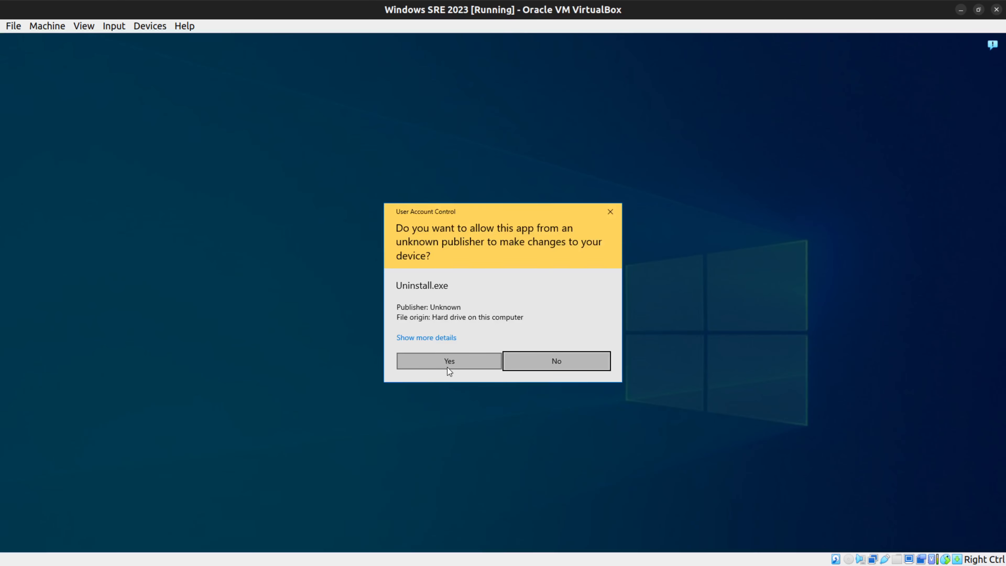
pyautogui.click(448, 361)
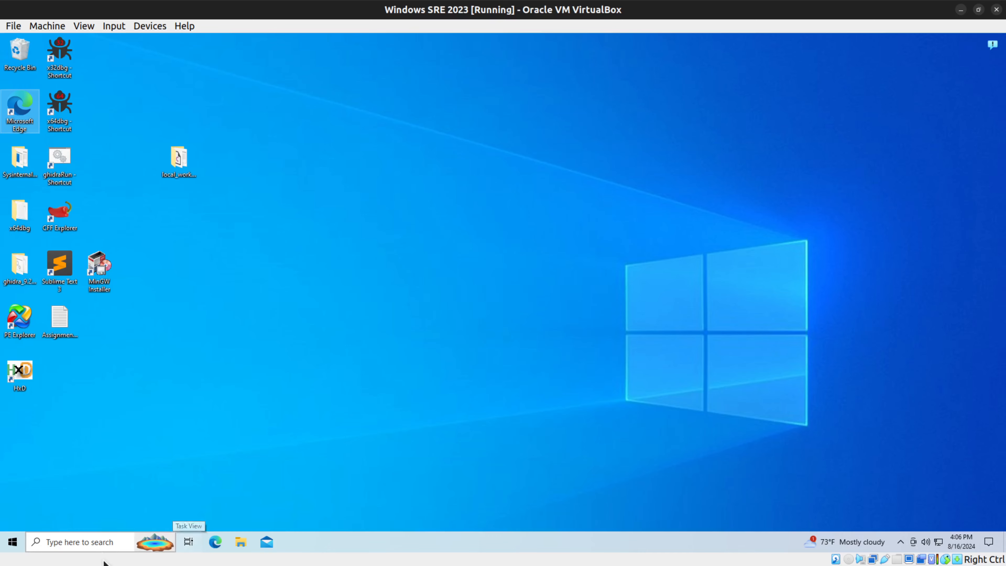
# Step: Open Command Prompt, run racket and raco to check whether Windows still recognizes them, and close the window
pyautogui.click(77, 546)
pyautogui.write('cmd')
pyautogui.press('Return')
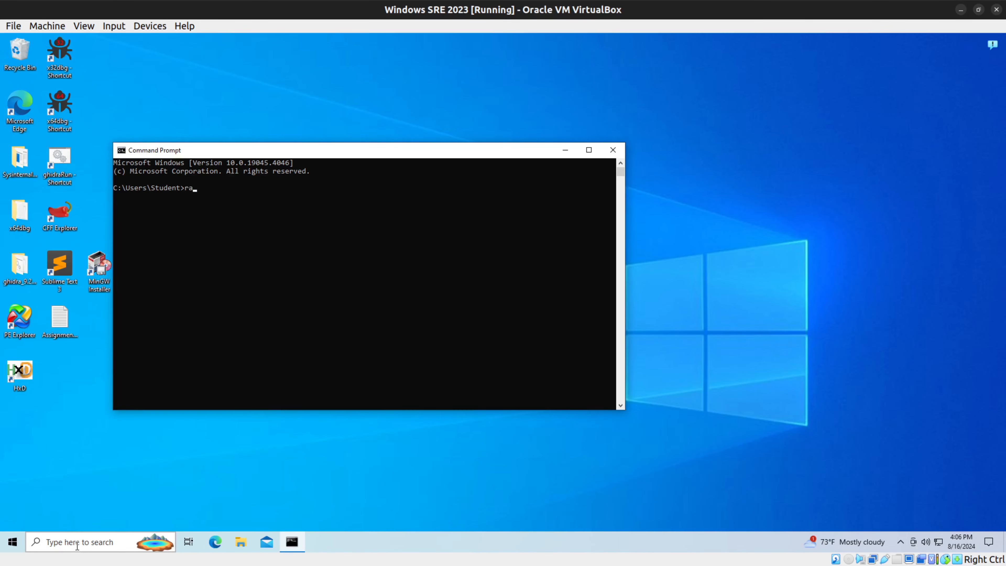
pyautogui.write('racle')
pyautogui.write('t')
pyautogui.press('Return')
pyautogui.write('raclet')
pyautogui.press('Return')
pyautogui.write('racket')
pyautogui.press('Return')
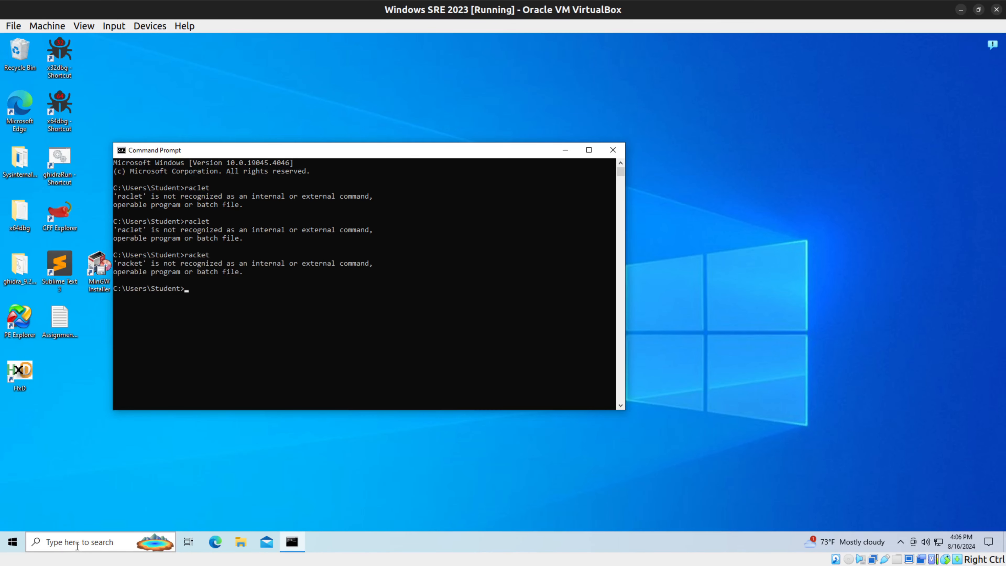
pyautogui.write('raco')
pyautogui.press('Return')
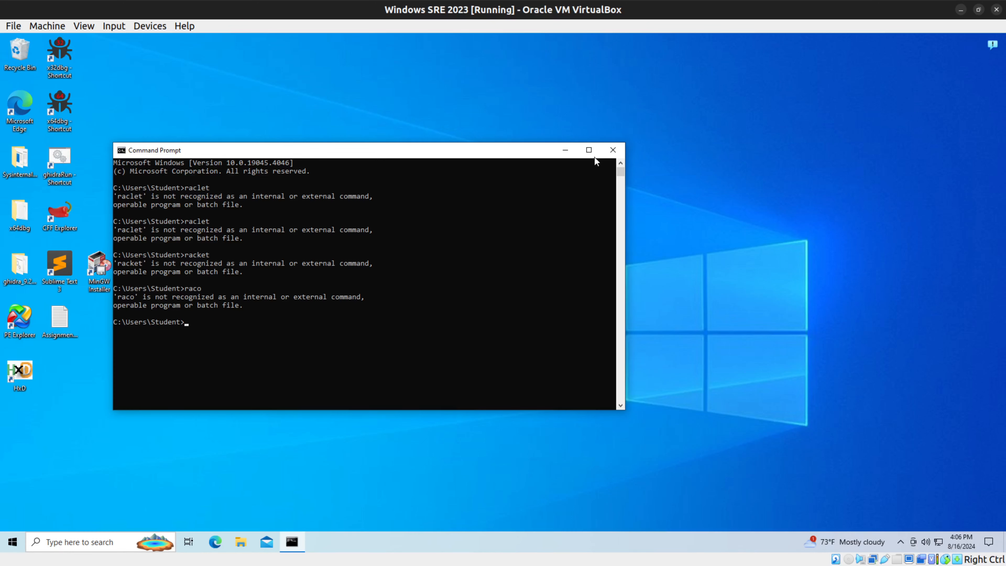
pyautogui.click(611, 151)
# Step: Search Windows for racket leftovers and delete the racket-8.13-x86_64-win32-cs.exe installer from the Downloads folder
pyautogui.click(72, 539)
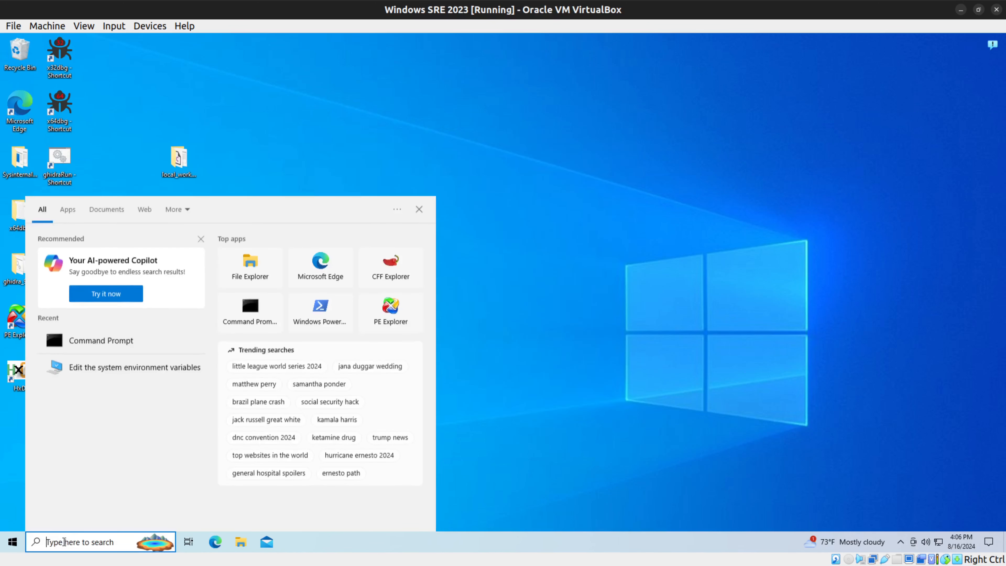
pyautogui.write('racket')
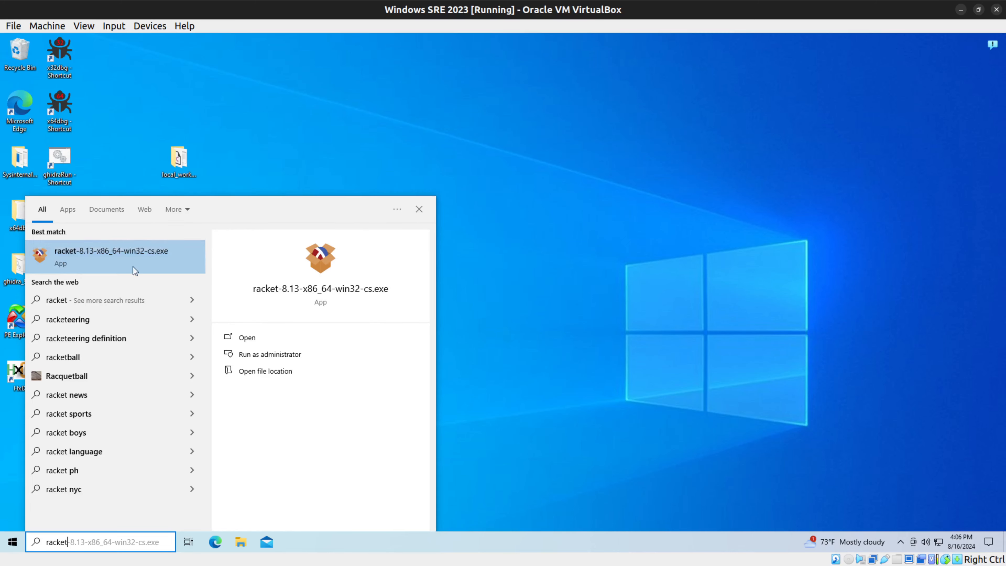
pyautogui.click(241, 541)
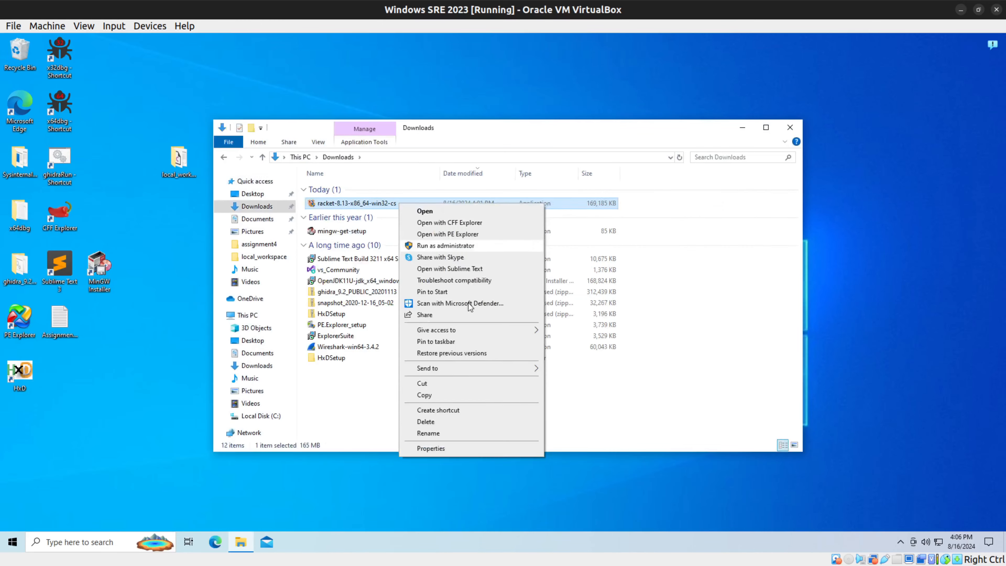
pyautogui.click(464, 422)
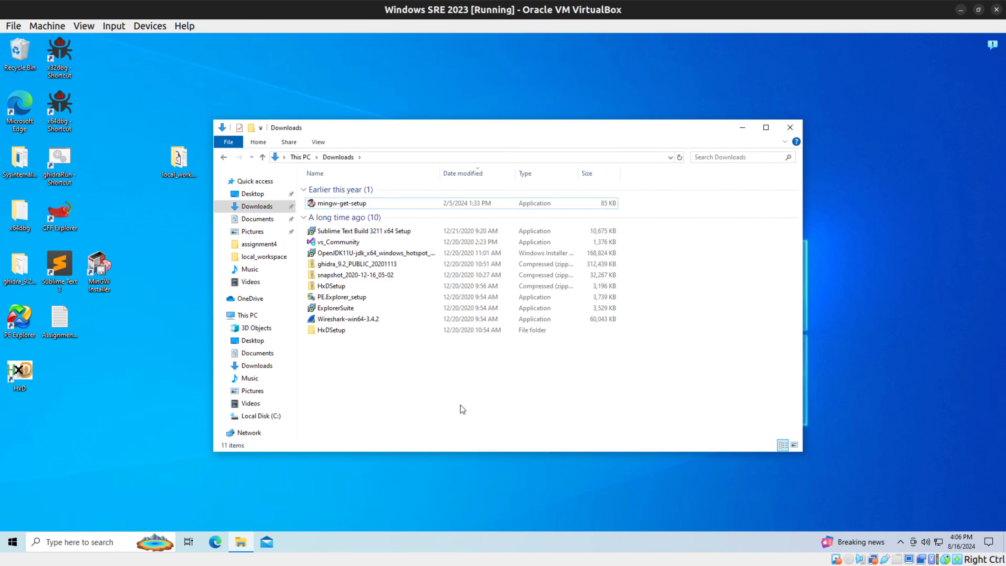
pyautogui.click(790, 128)
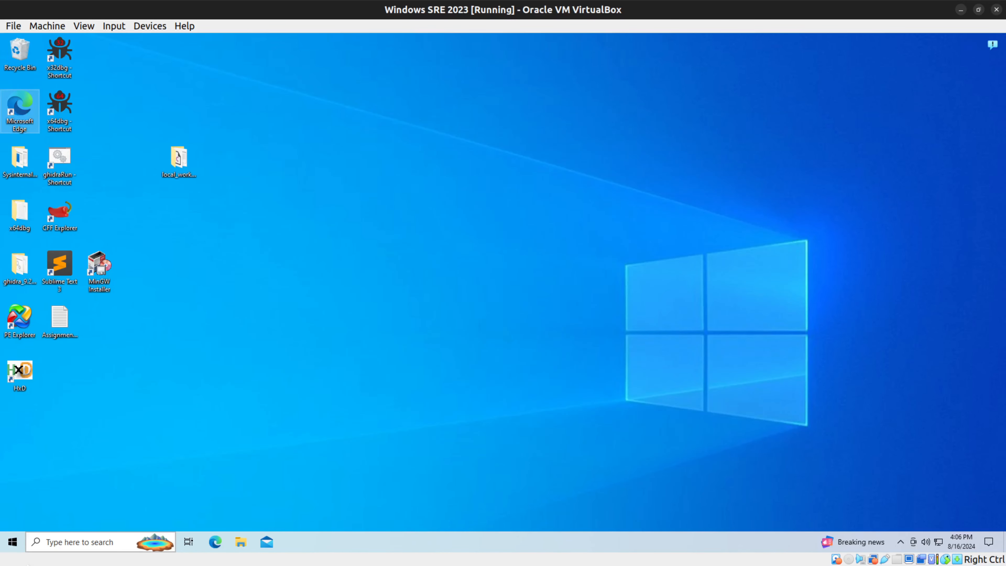
# Step: Search Windows for Rack to check for remaining Racket files, and clear the search text
pyautogui.click(59, 542)
pyautogui.write('r')
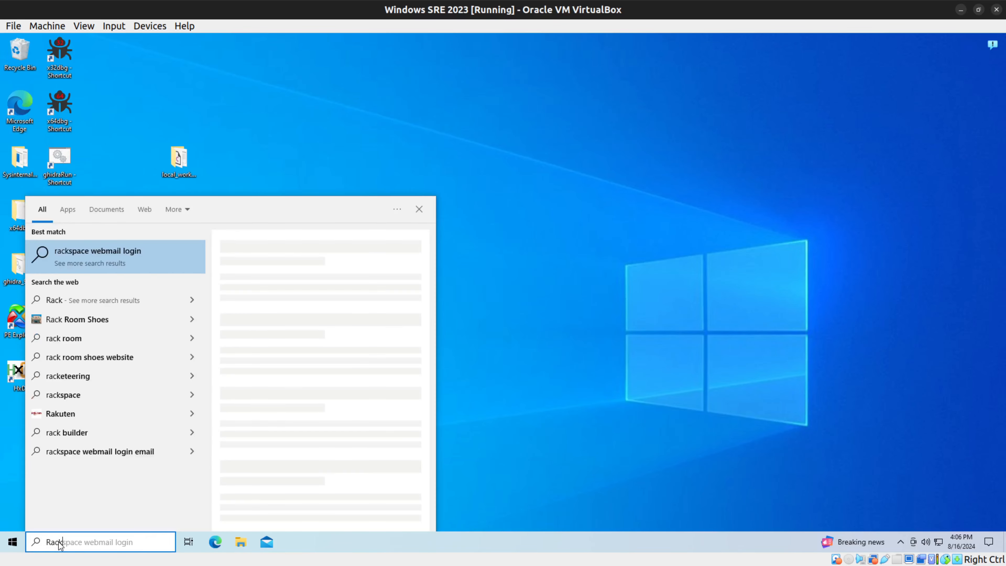
pyautogui.press('BackSpace')
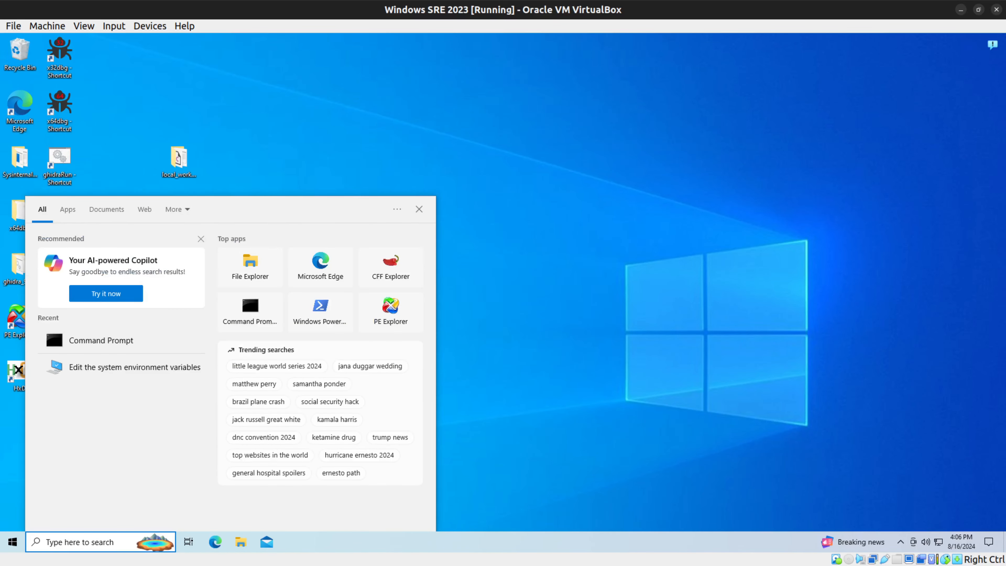